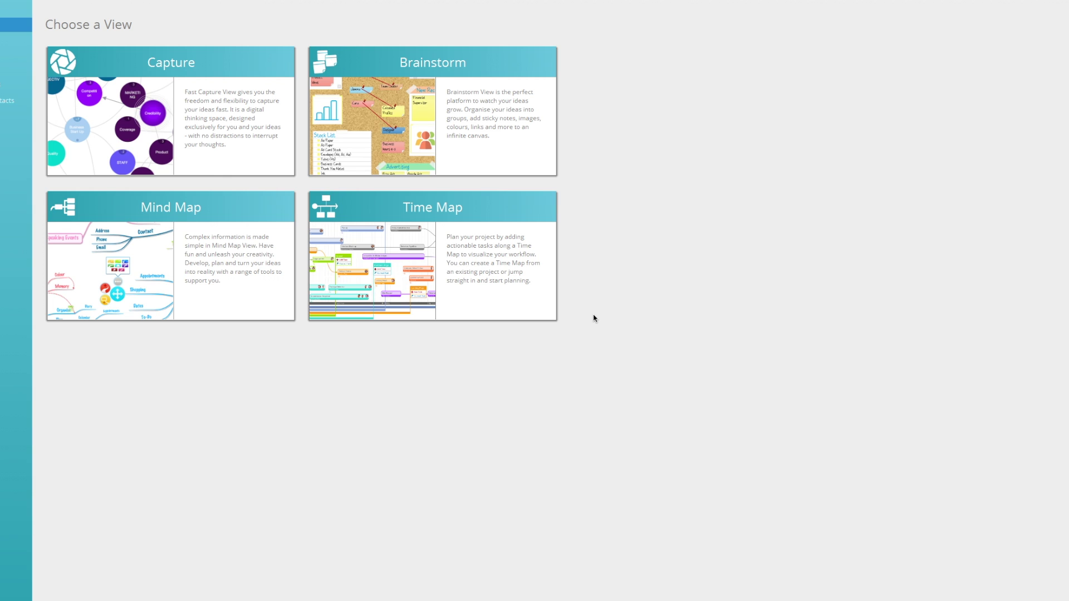
Start a new Brainstorm map named 'Week Plan'.
{"action": "left_click", "coordinate": [525, 160]}
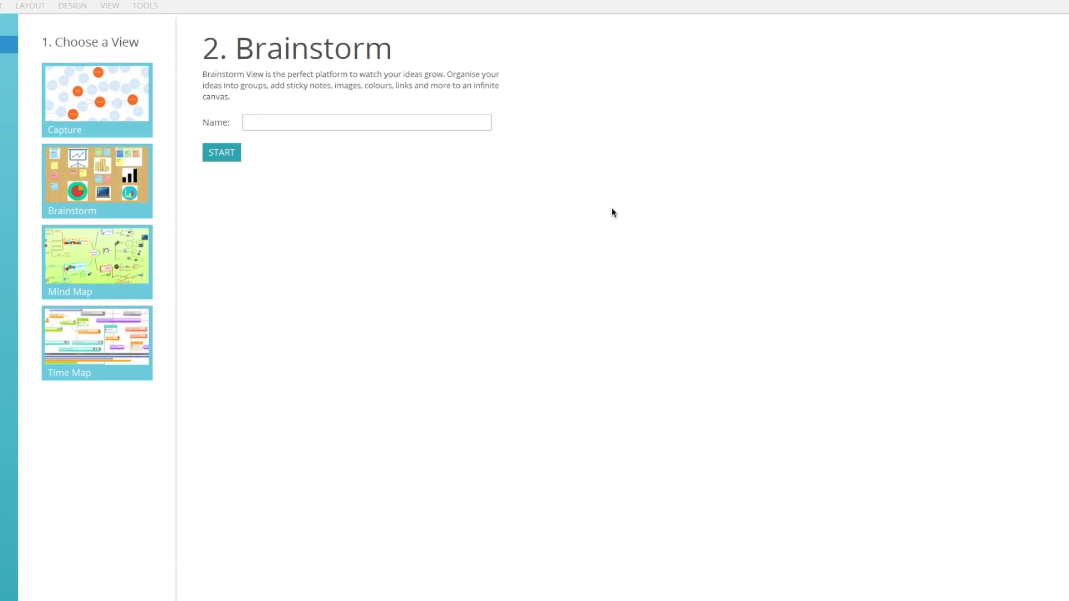
{"action": "left_click", "coordinate": [379, 120]}
{"action": "type", "text": "W"}
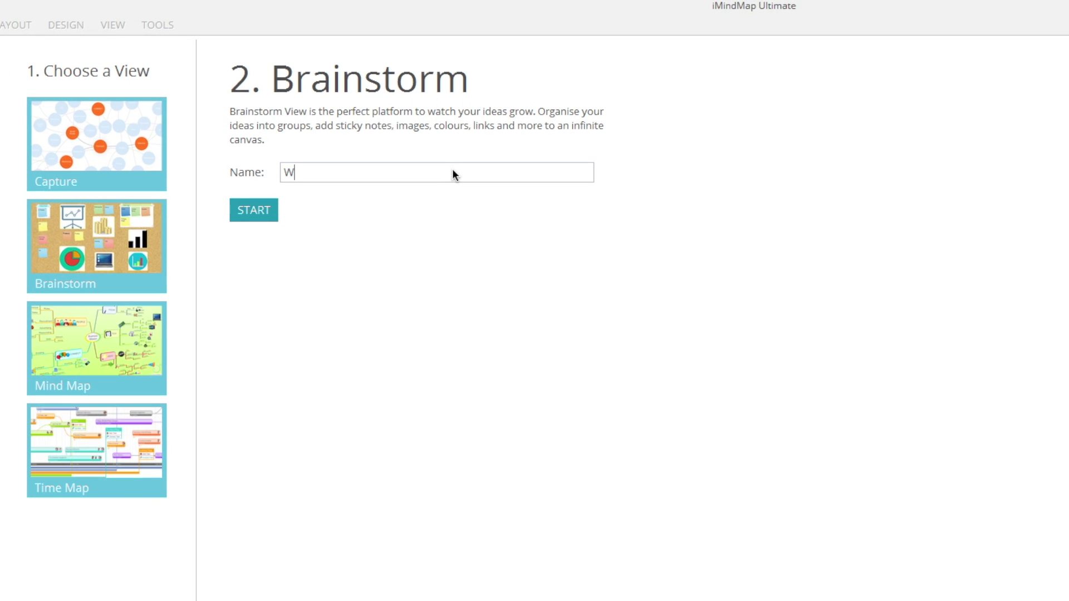
{"action": "type", "text": "eek Plan"}
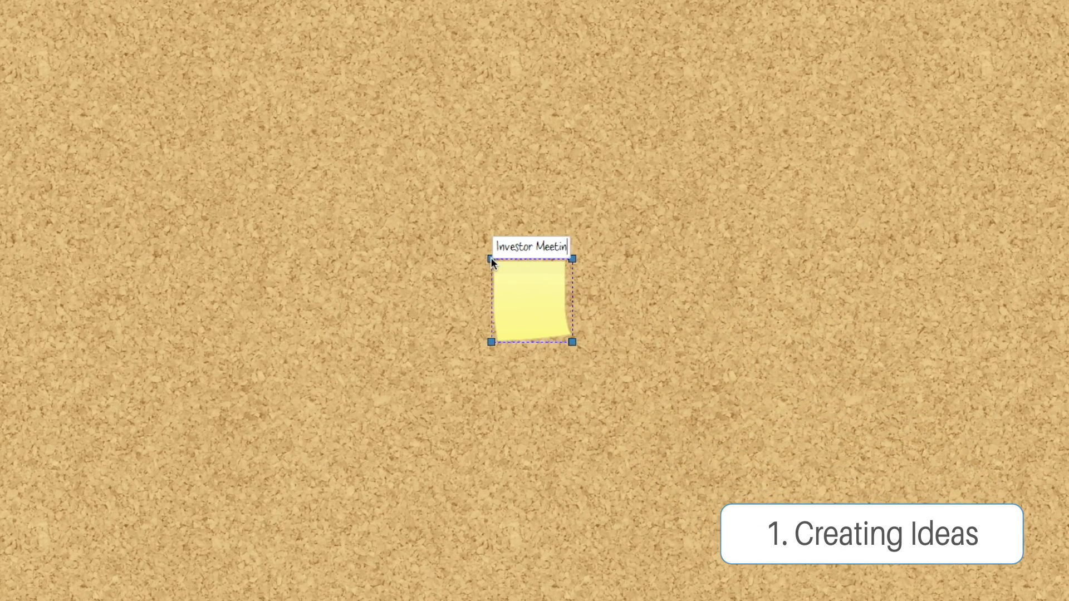
Add sticky notes titled Investor Meeting, Management Session and Fire Alarm Test.
{"action": "type", "text": "g"}
{"action": "key", "text": "Return"}
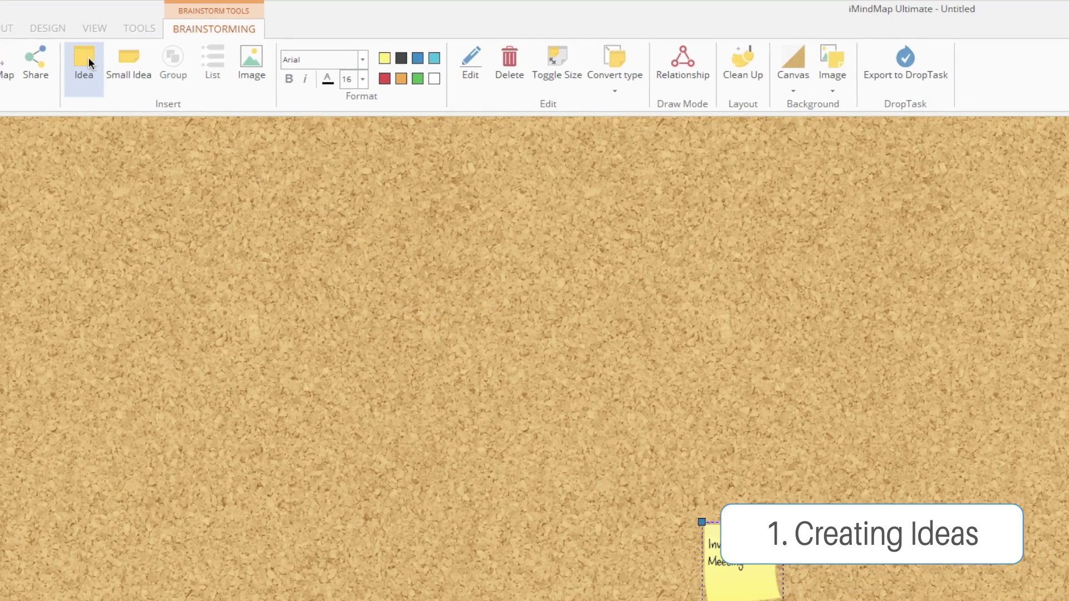
{"action": "left_click", "coordinate": [88, 57]}
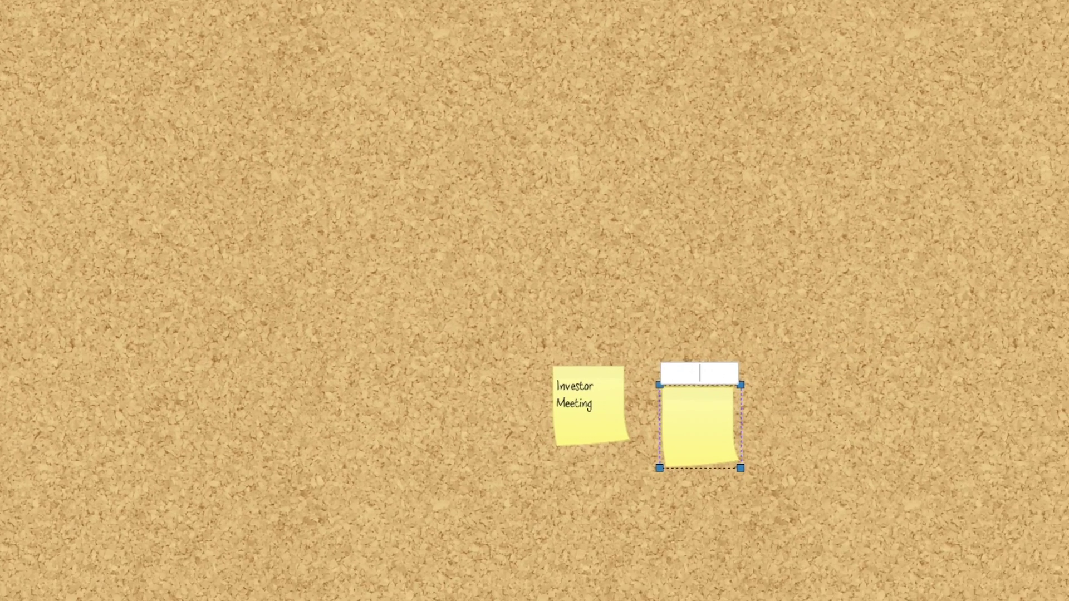
{"action": "type", "text": "Management Session"}
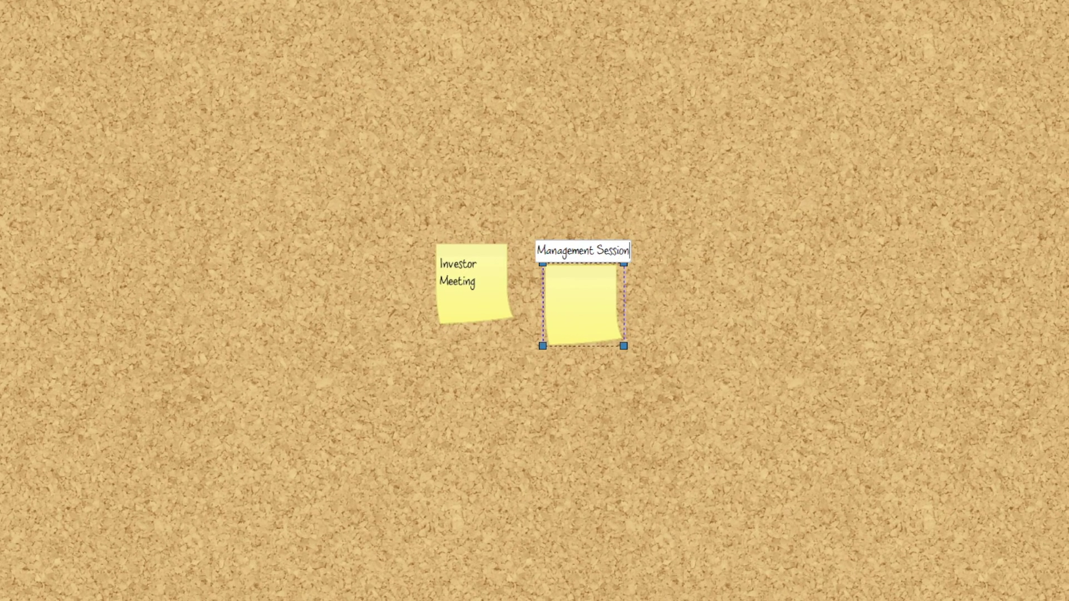
{"action": "key", "text": "Return"}
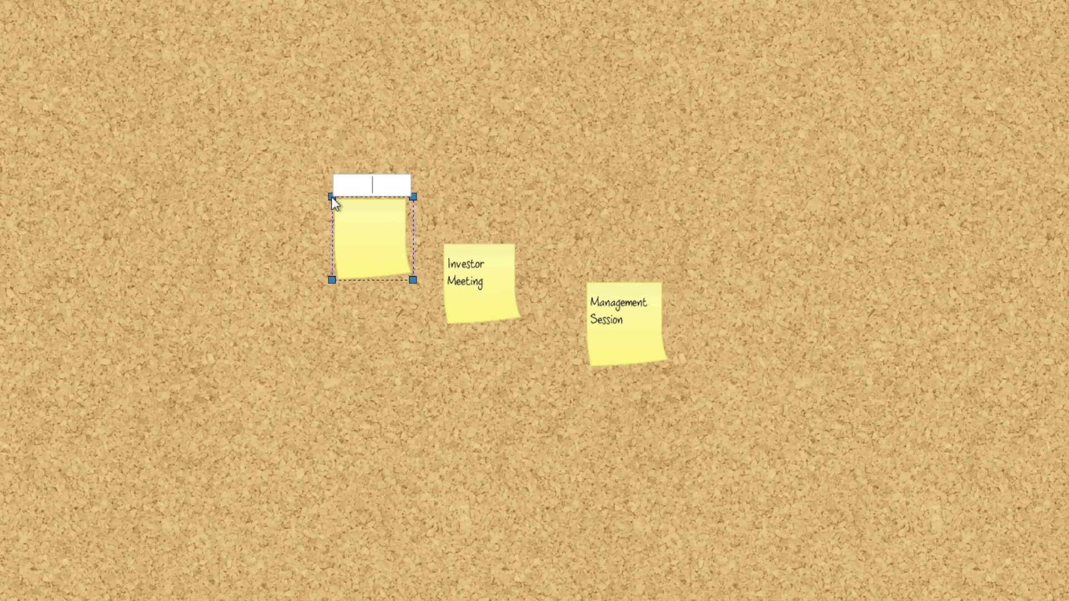
{"action": "type", "text": "Fire Alarm Test"}
{"action": "key", "text": "Return"}
Add sticky notes for Security Fittings, H&S Inspection and a one-to-one meeting.
{"action": "double_click", "coordinate": [268, 346]}
{"action": "type", "text": "Security Fittings"}
{"action": "key", "text": "Return"}
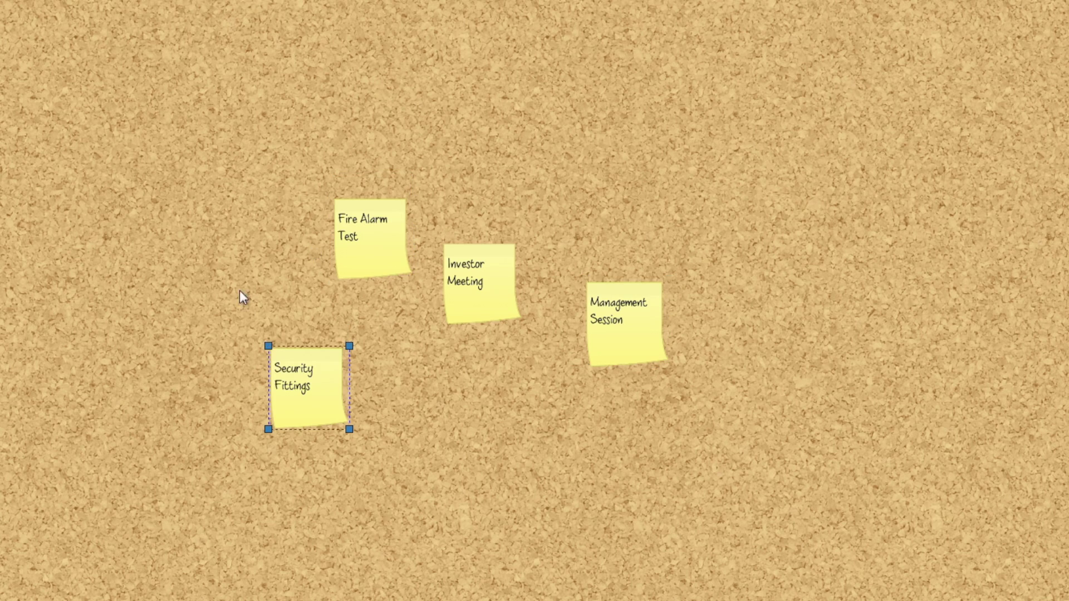
{"action": "double_click", "coordinate": [229, 275]}
{"action": "type", "text": "H&S Inspection"}
{"action": "key", "text": "Return"}
{"action": "double_click", "coordinate": [571, 199]}
{"action": "type", "text": "Meet w/ Sandra"}
{"action": "key", "text": "Return"}
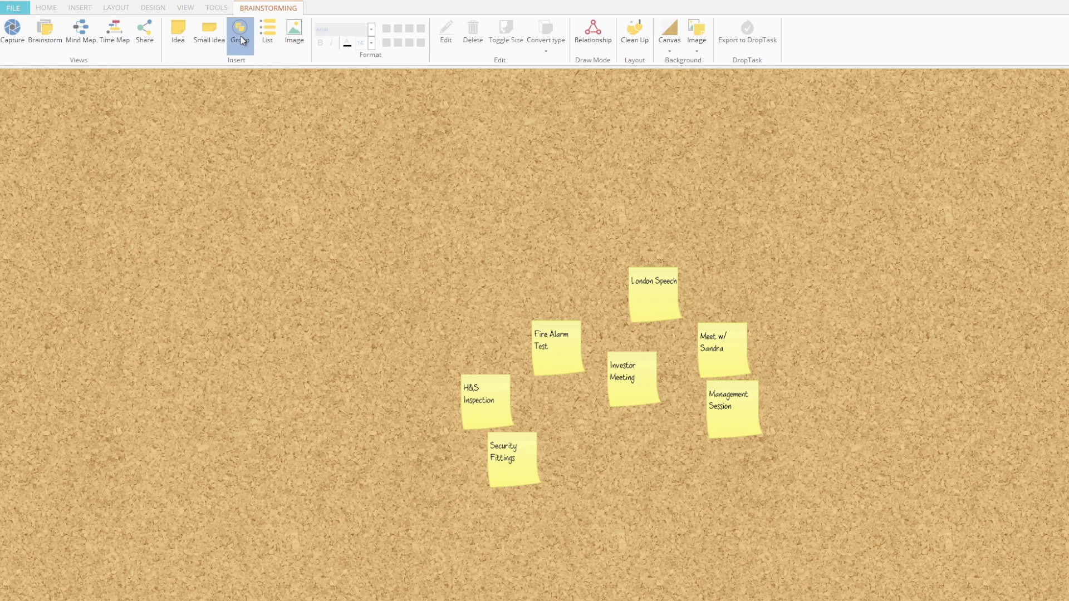
Create a Meetings group at the upper right and put the one-to-one meeting note in it.
{"action": "left_click", "coordinate": [241, 38]}
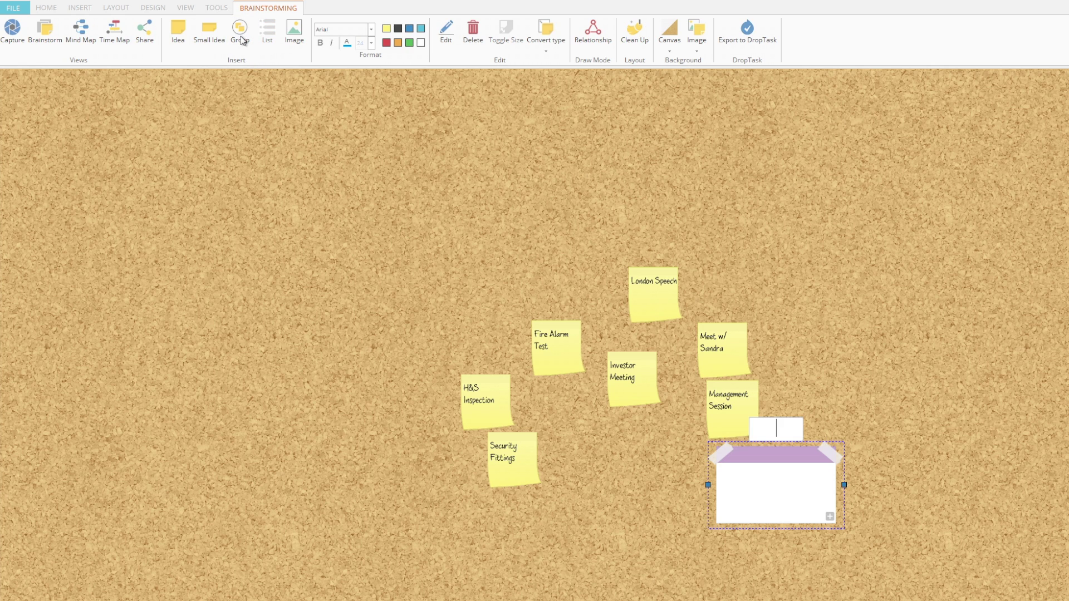
{"action": "type", "text": "Meetings"}
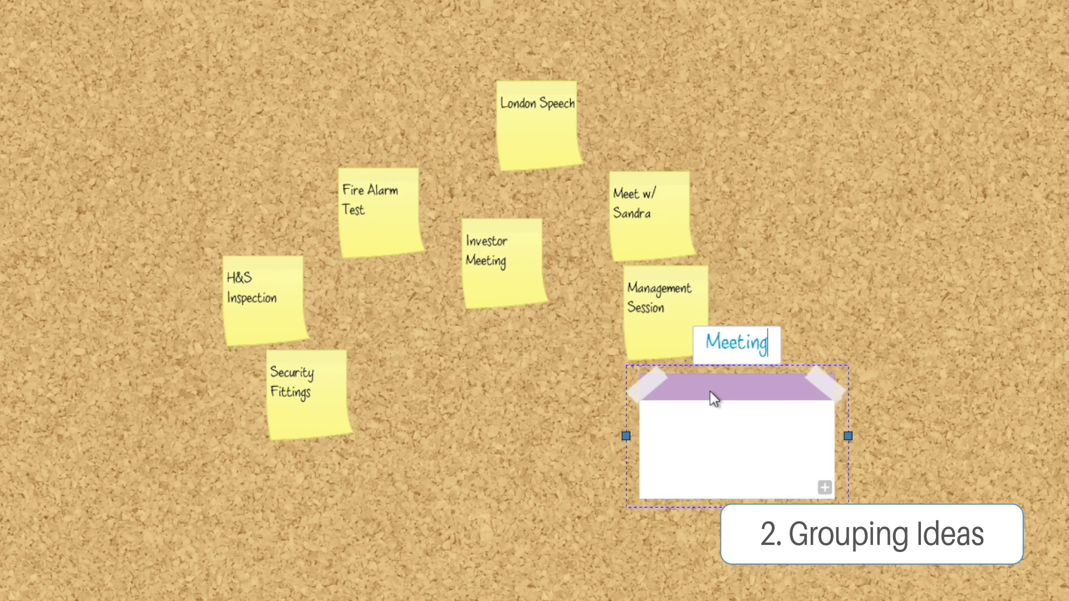
{"action": "key", "text": "Return"}
{"action": "left_click_drag", "start_coordinate": [700, 397], "coordinate": [814, 217]}
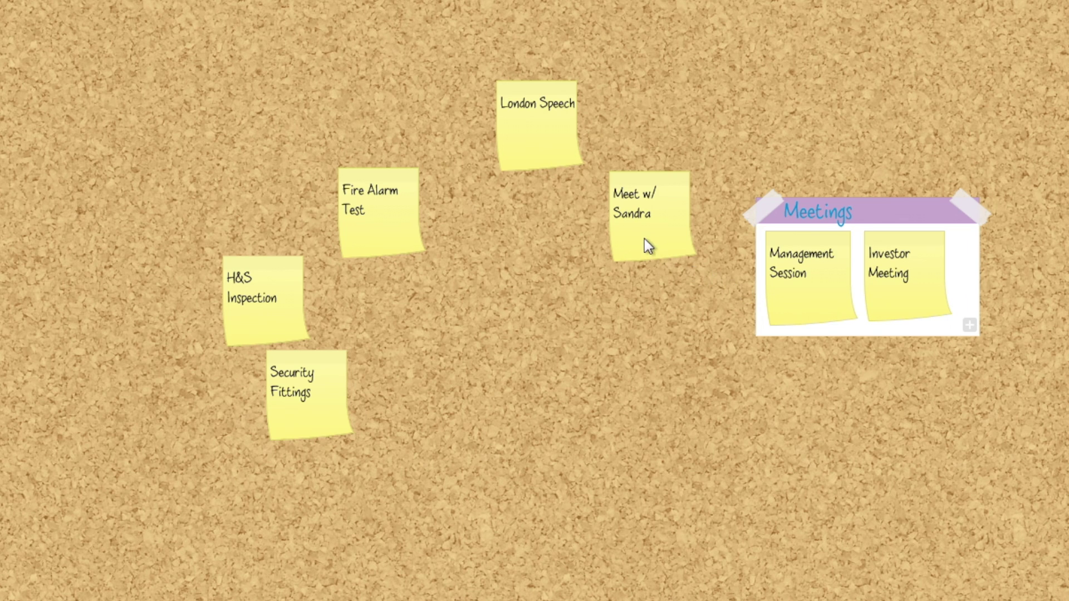
{"action": "left_click_drag", "start_coordinate": [644, 240], "coordinate": [786, 312]}
{"action": "left_click_drag", "start_coordinate": [835, 205], "coordinate": [740, 114]}
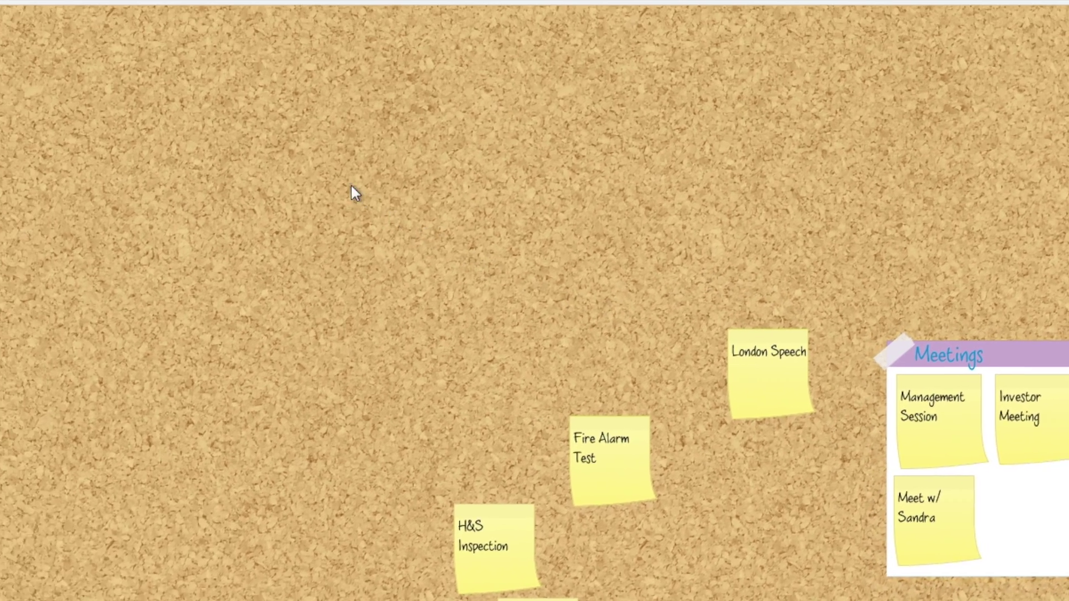
Create a Safety group holding Fire Alarm Test, H&S Inspection and Security Fittings.
{"action": "left_click", "coordinate": [172, 50]}
{"action": "type", "text": "Safe"}
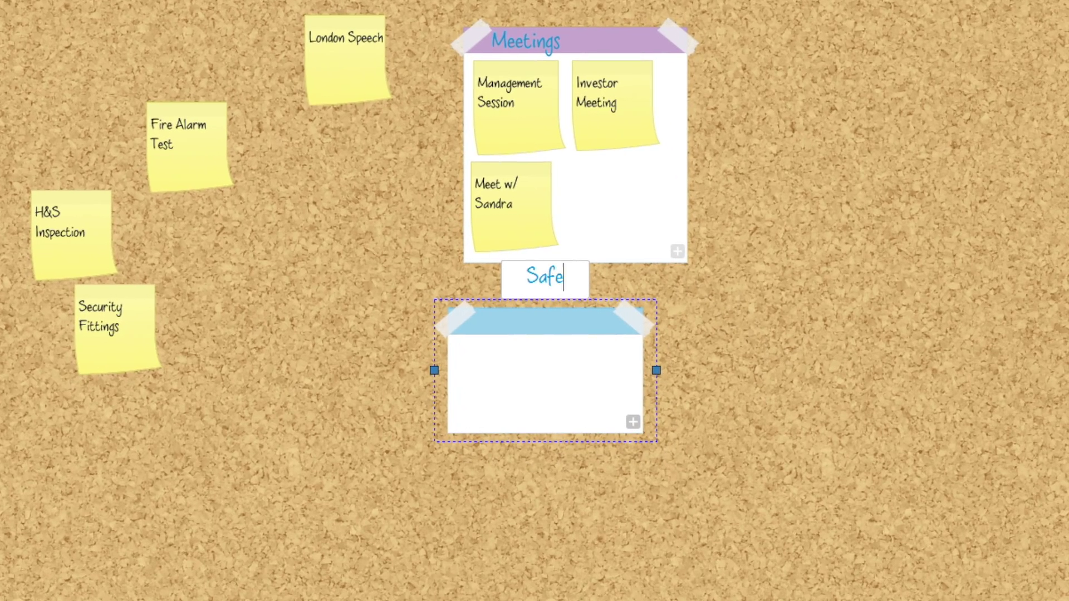
{"action": "type", "text": "ty"}
{"action": "key", "text": "Return"}
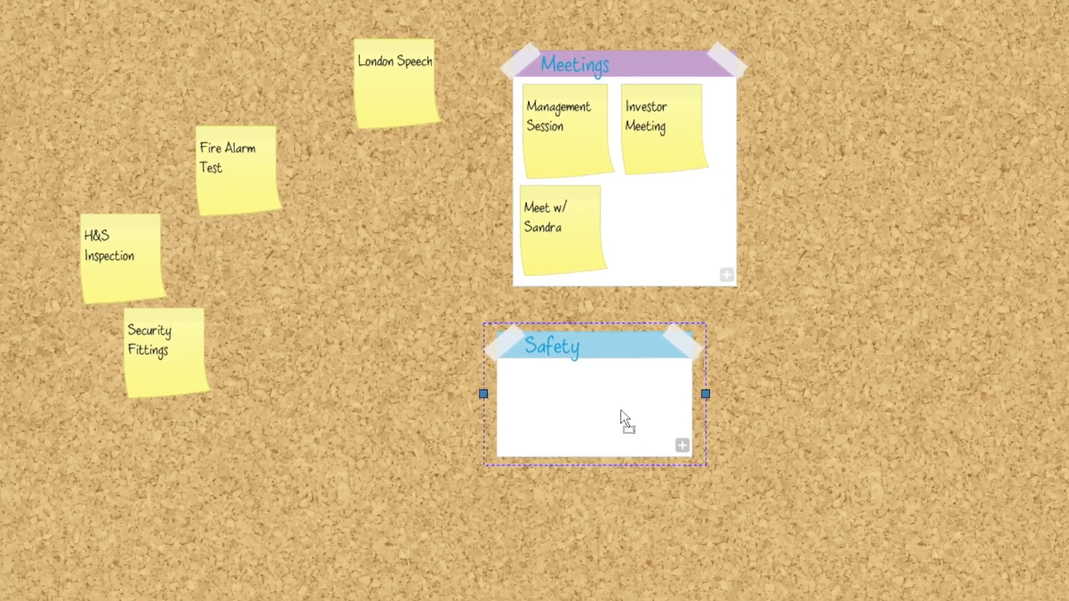
{"action": "left_click_drag", "start_coordinate": [580, 400], "coordinate": [71, 79]}
{"action": "left_click", "coordinate": [166, 140]}
{"action": "left_click_drag", "start_coordinate": [167, 141], "coordinate": [96, 137]}
{"action": "left_click_drag", "start_coordinate": [311, 232], "coordinate": [259, 198]}
{"action": "left_click_drag", "start_coordinate": [281, 334], "coordinate": [300, 183]}
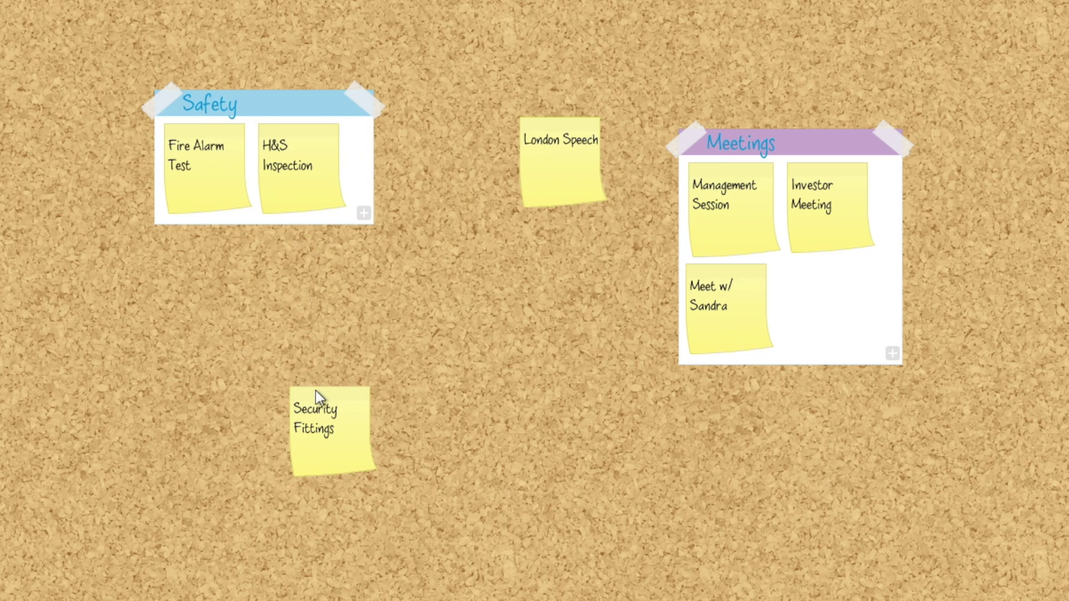
{"action": "left_click", "coordinate": [326, 445]}
{"action": "left_click_drag", "start_coordinate": [326, 445], "coordinate": [254, 258]}
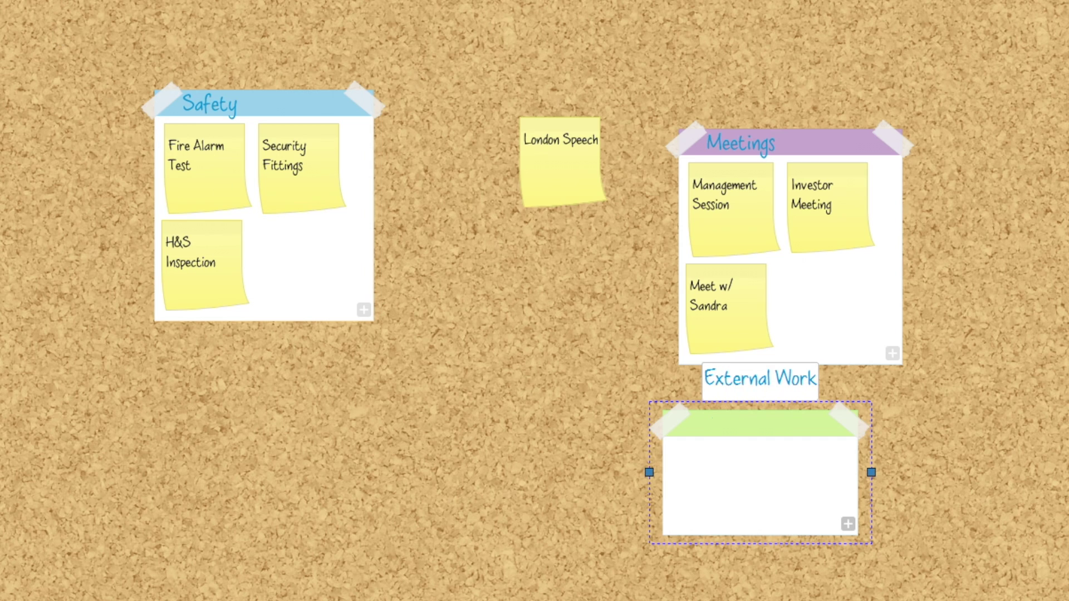
Title the third group External Work and put London Speech in it.
{"action": "key", "text": "Return"}
{"action": "left_click_drag", "start_coordinate": [746, 451], "coordinate": [512, 391]}
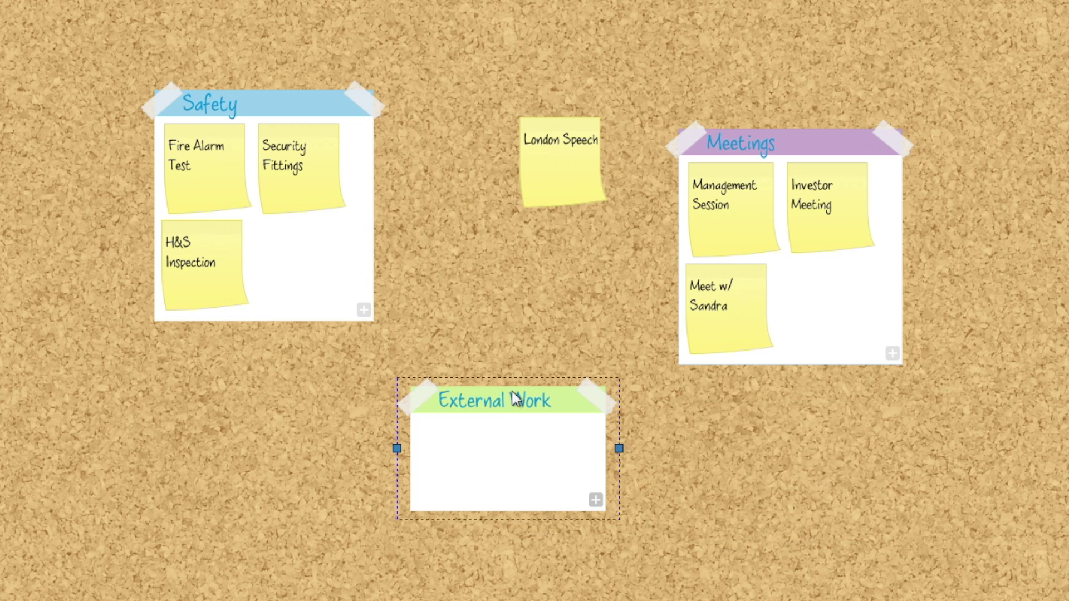
{"action": "left_click_drag", "start_coordinate": [560, 165], "coordinate": [516, 455]}
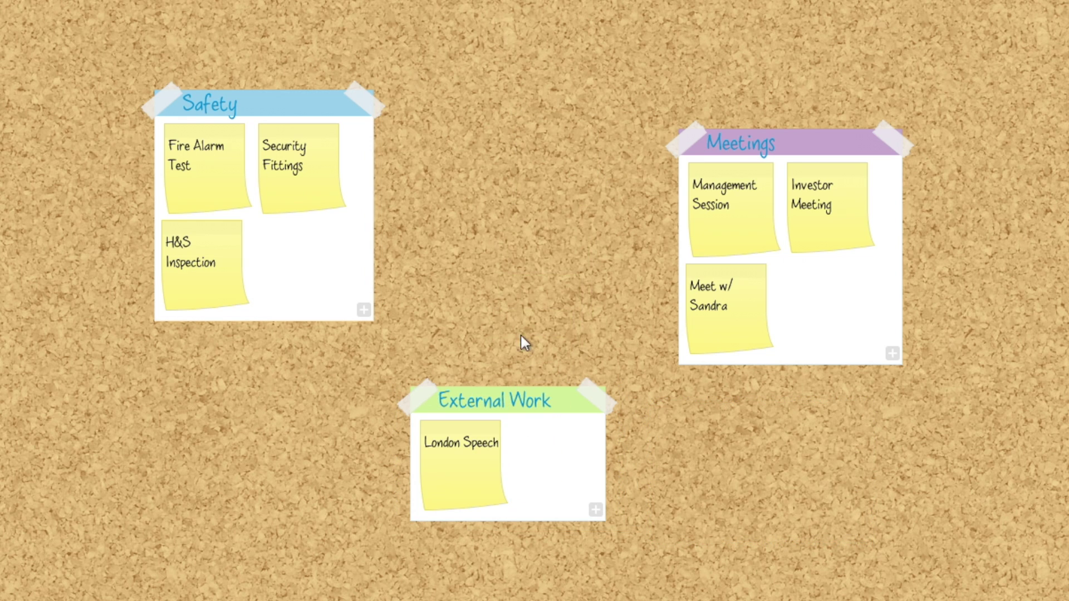
Link Management Session to London Speech and the one-to-one meeting note to Security Fittings.
{"action": "left_click", "coordinate": [707, 240]}
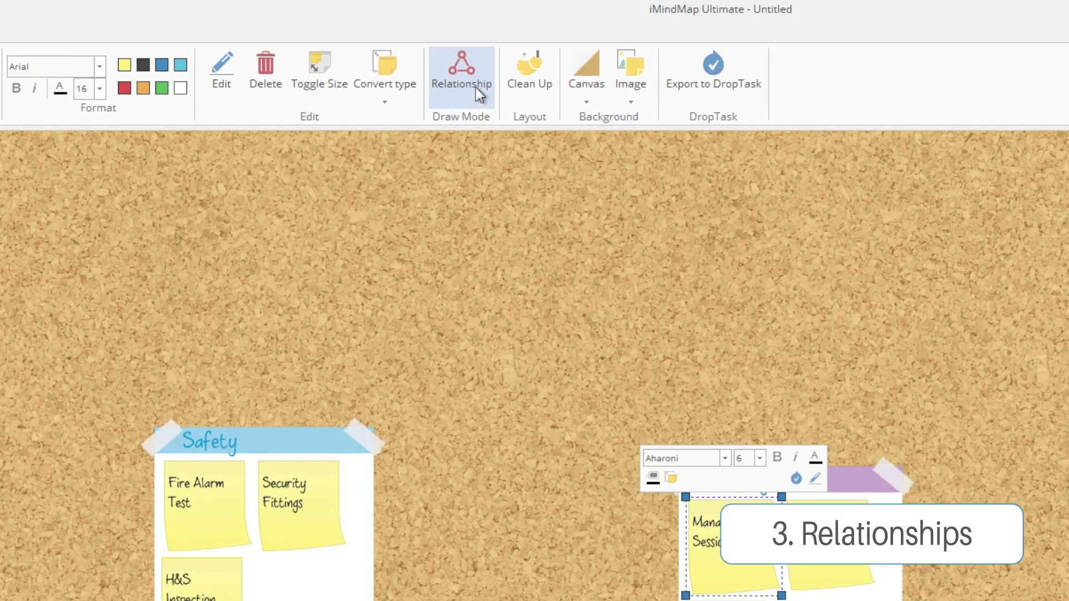
{"action": "left_click", "coordinate": [476, 87]}
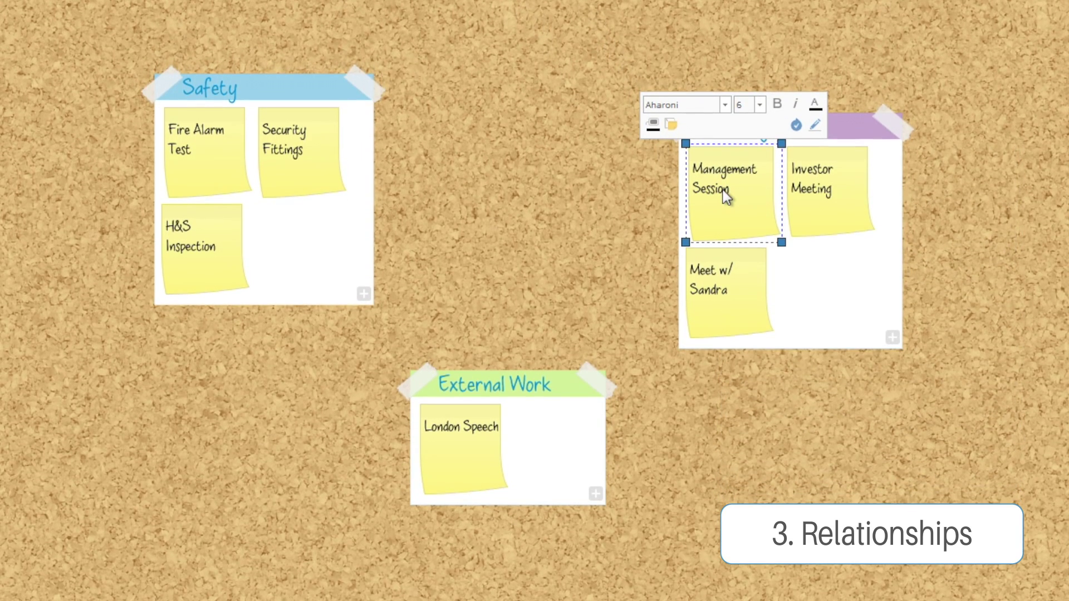
{"action": "left_click", "coordinate": [728, 330]}
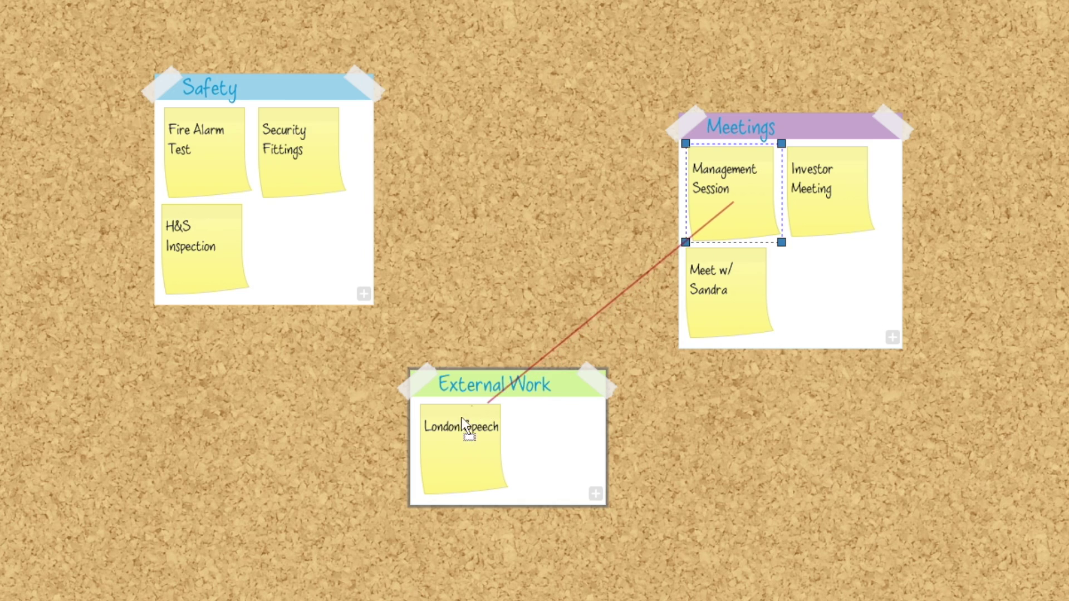
{"action": "left_click", "coordinate": [451, 436]}
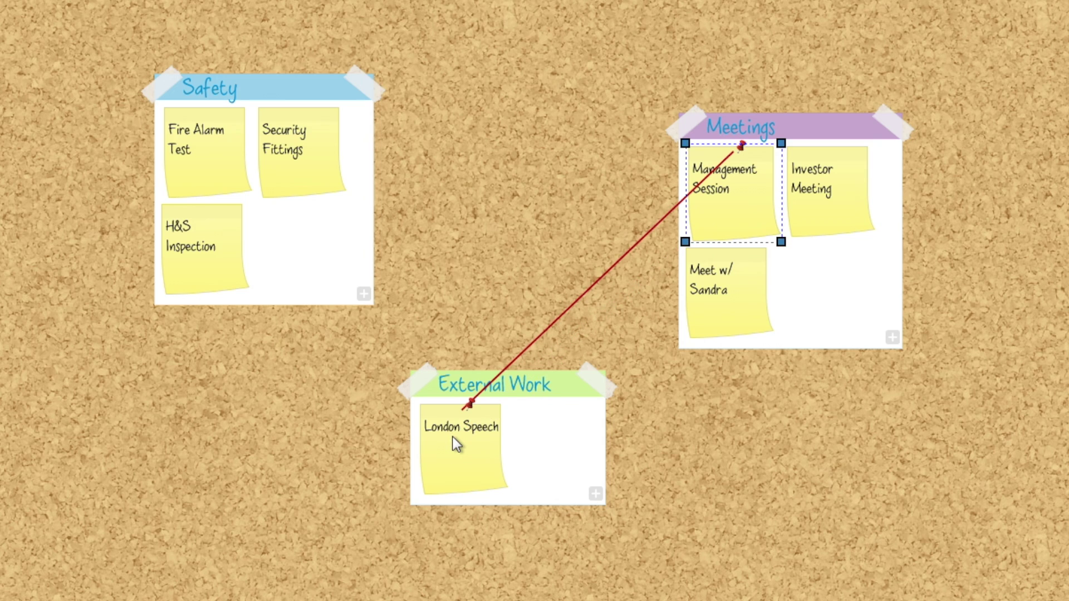
{"action": "left_click_drag", "start_coordinate": [729, 308], "coordinate": [292, 176]}
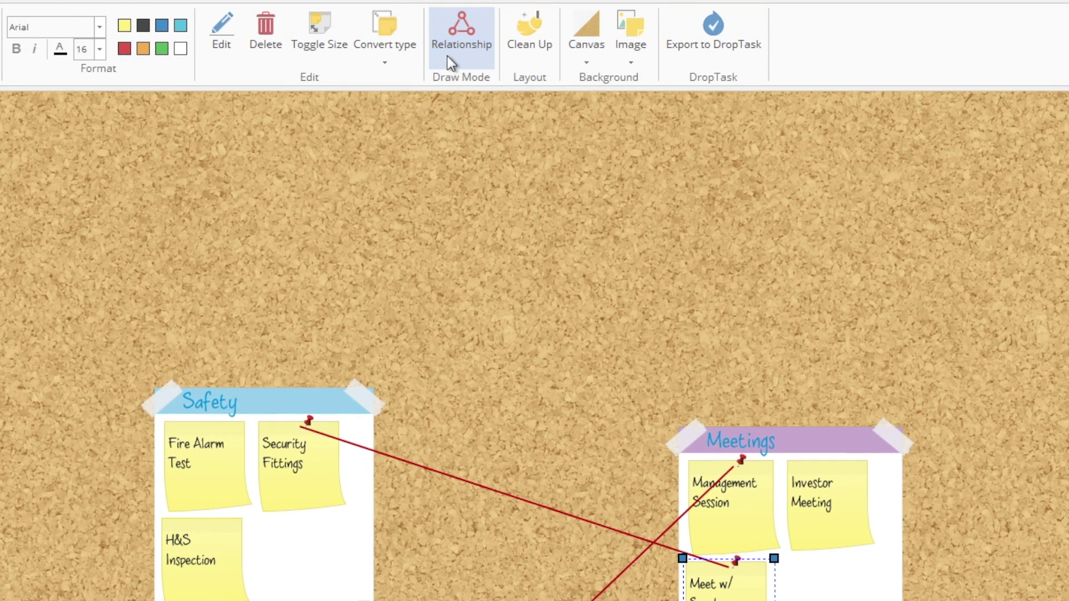
{"action": "left_click", "coordinate": [447, 55]}
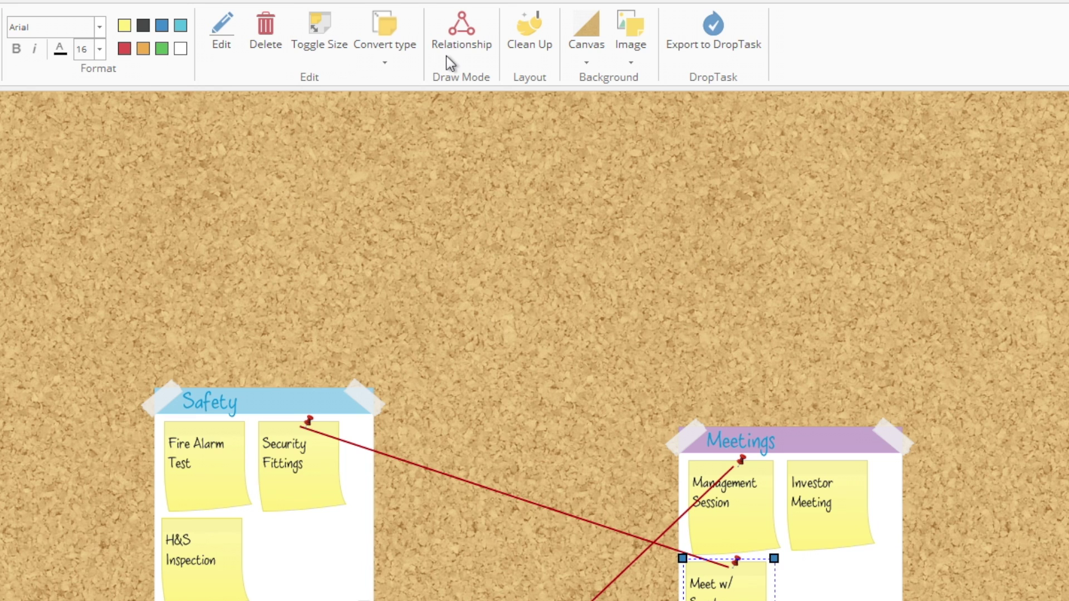
Move the Safety group up and right and the External Work group to the left.
{"action": "left_click_drag", "start_coordinate": [250, 405], "coordinate": [511, 242]}
{"action": "left_click_drag", "start_coordinate": [459, 570], "coordinate": [165, 299]}
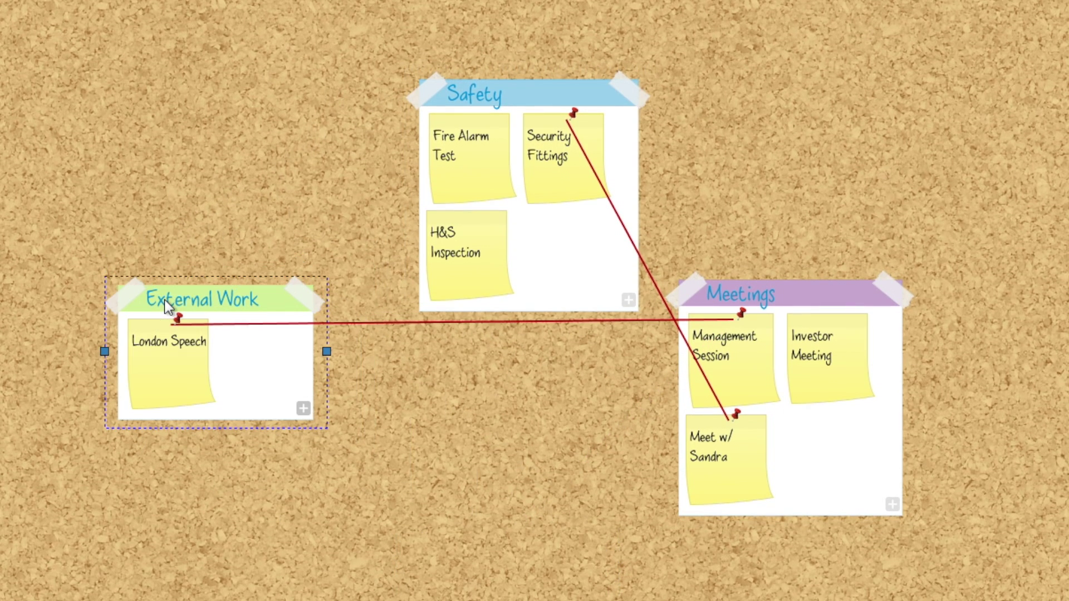
{"action": "left_click", "coordinate": [152, 425]}
Create an Attendees list and enter the first three attendee names.
{"action": "left_click", "coordinate": [236, 35]}
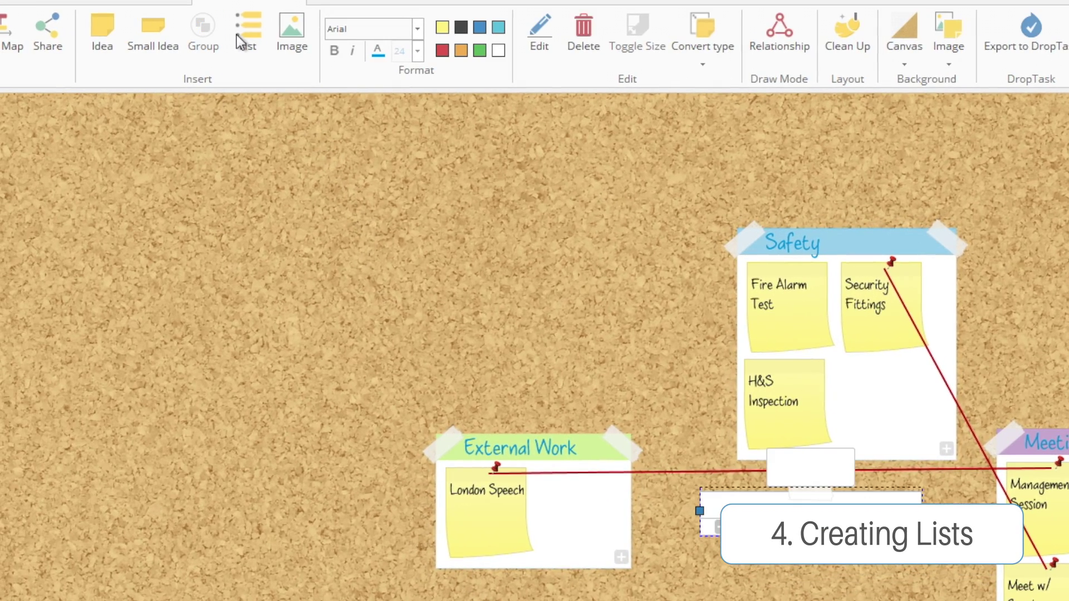
{"action": "type", "text": "Attendees"}
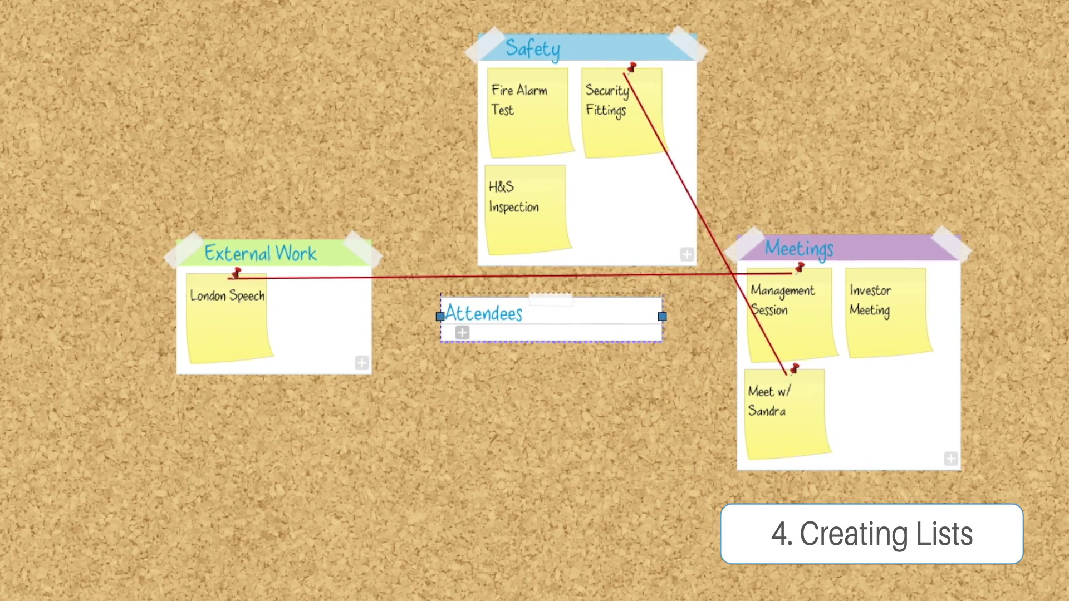
{"action": "left_click", "coordinate": [464, 332]}
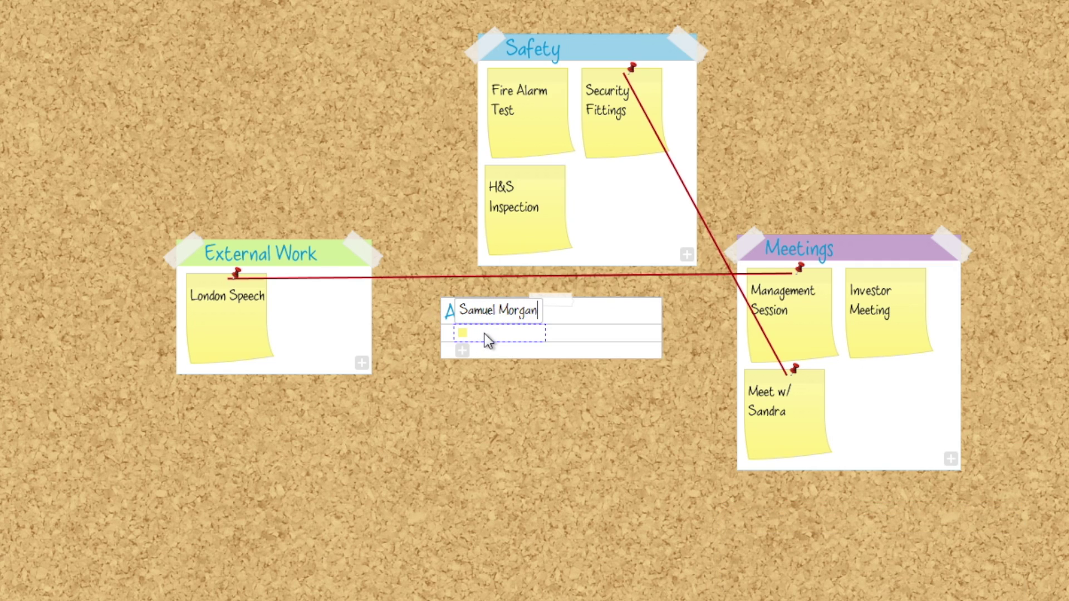
{"action": "key", "text": "Return"}
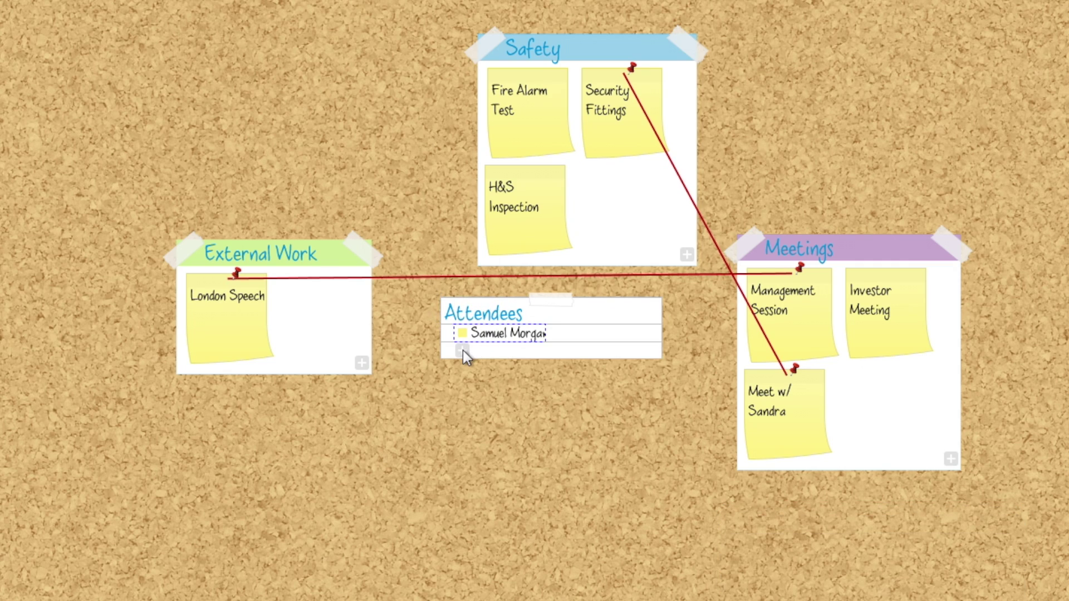
{"action": "left_click", "coordinate": [462, 349]}
{"action": "key", "text": "Return"}
{"action": "left_click", "coordinate": [465, 369]}
{"action": "key", "text": "Return"}
Add the remaining attendee names to the Attendees list.
{"action": "left_click", "coordinate": [459, 385]}
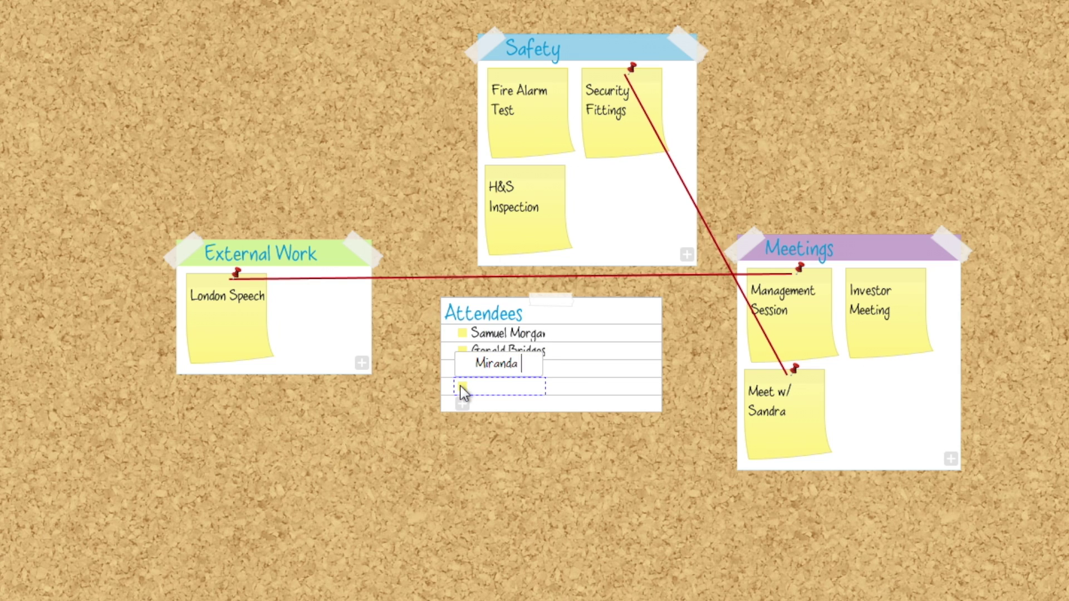
{"action": "key", "text": "Return"}
{"action": "left_click", "coordinate": [462, 403]}
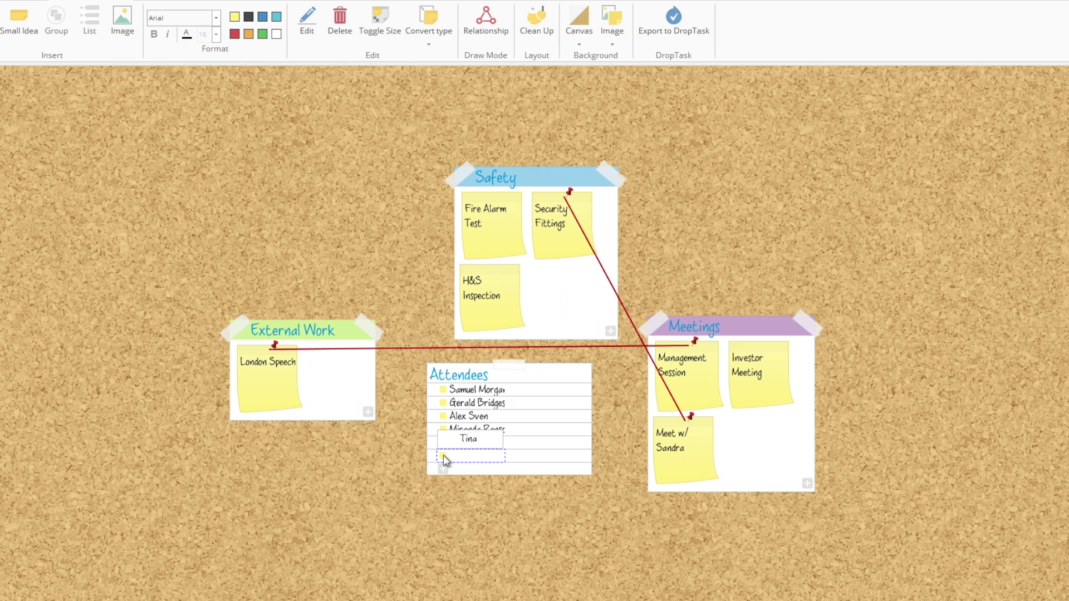
{"action": "key", "text": "Return"}
{"action": "left_click", "coordinate": [443, 468]}
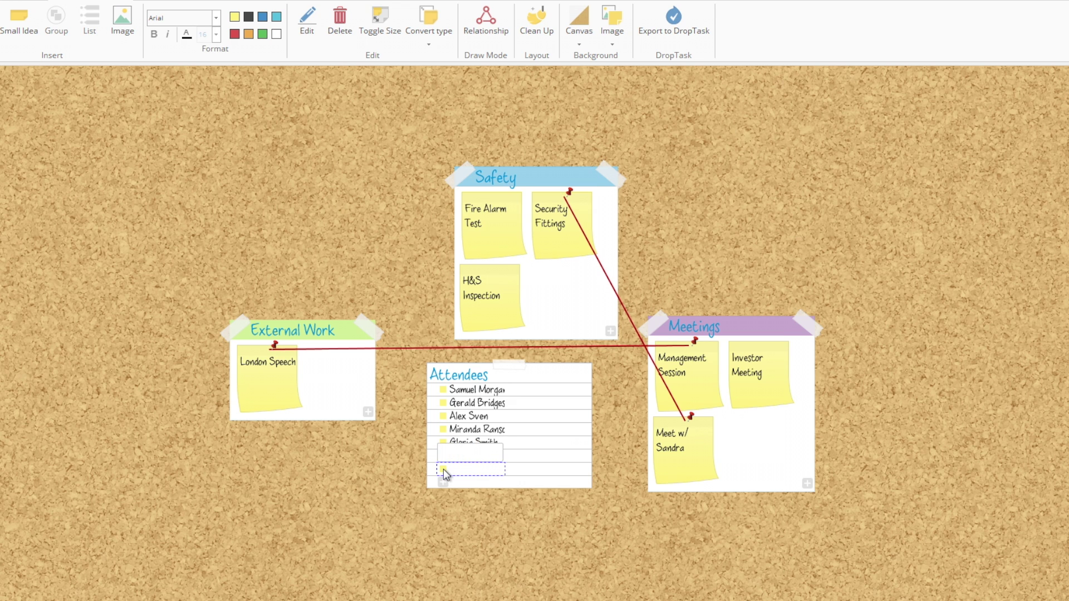
{"action": "key", "text": "Return"}
{"action": "left_click", "coordinate": [443, 482]}
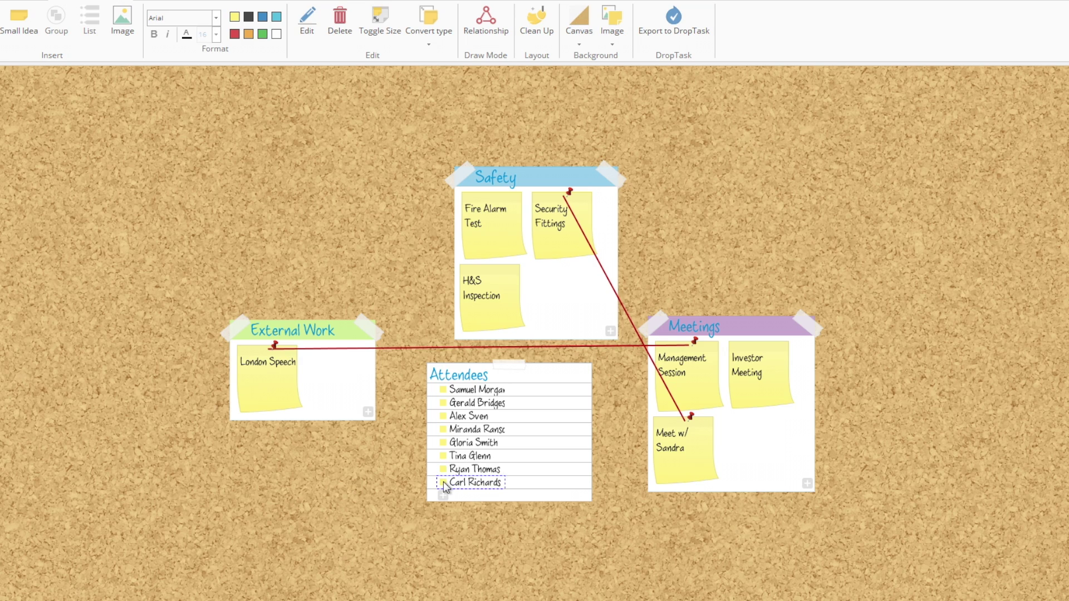
{"action": "key", "text": "Return"}
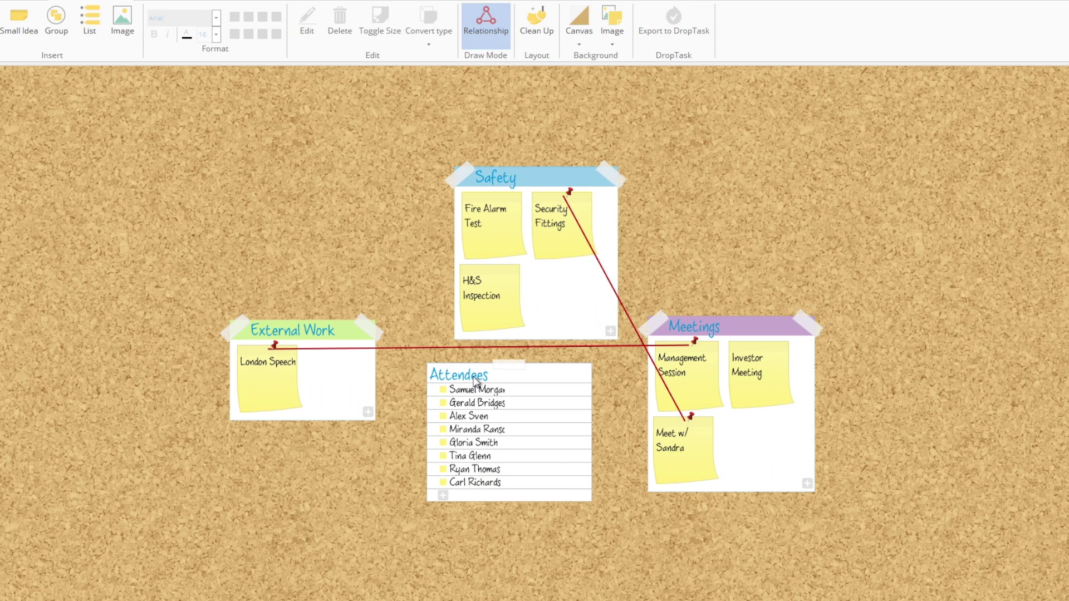
Draw a relationship from the Attendees list to London Speech, then move the list lower.
{"action": "left_click_drag", "start_coordinate": [508, 437], "coordinate": [264, 360]}
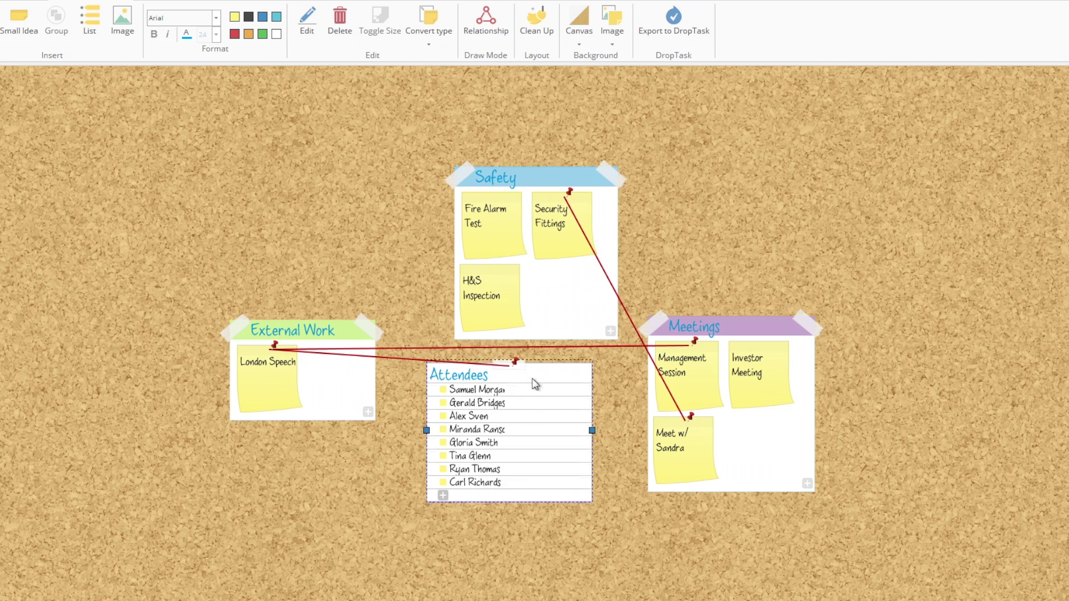
{"action": "left_click_drag", "start_coordinate": [535, 384], "coordinate": [537, 449]}
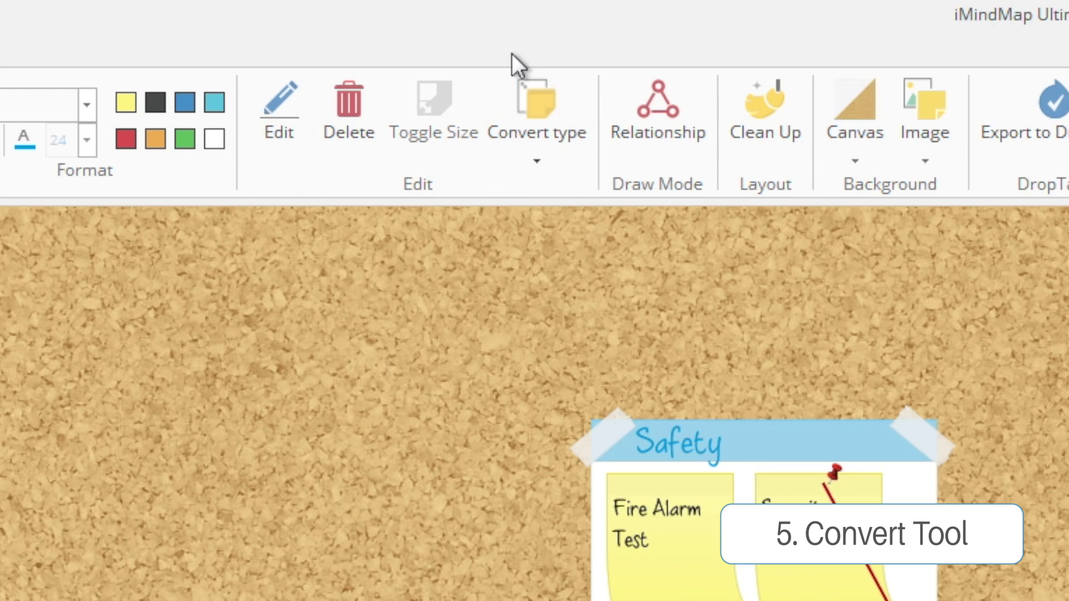
Convert the Attendees group back into a list and deselect it.
{"action": "left_click", "coordinate": [535, 164]}
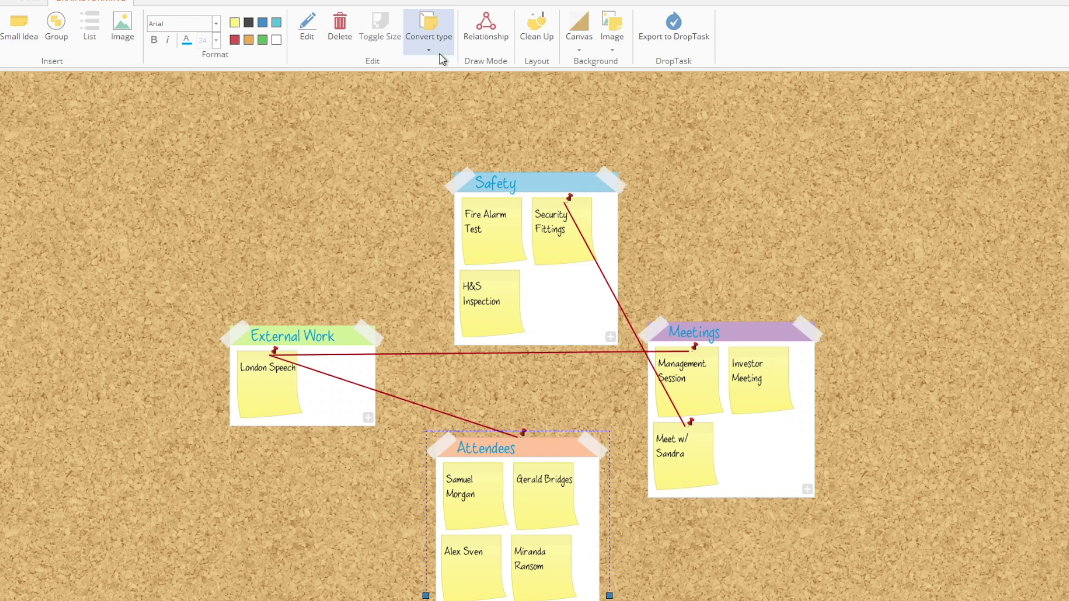
{"action": "left_click", "coordinate": [440, 51]}
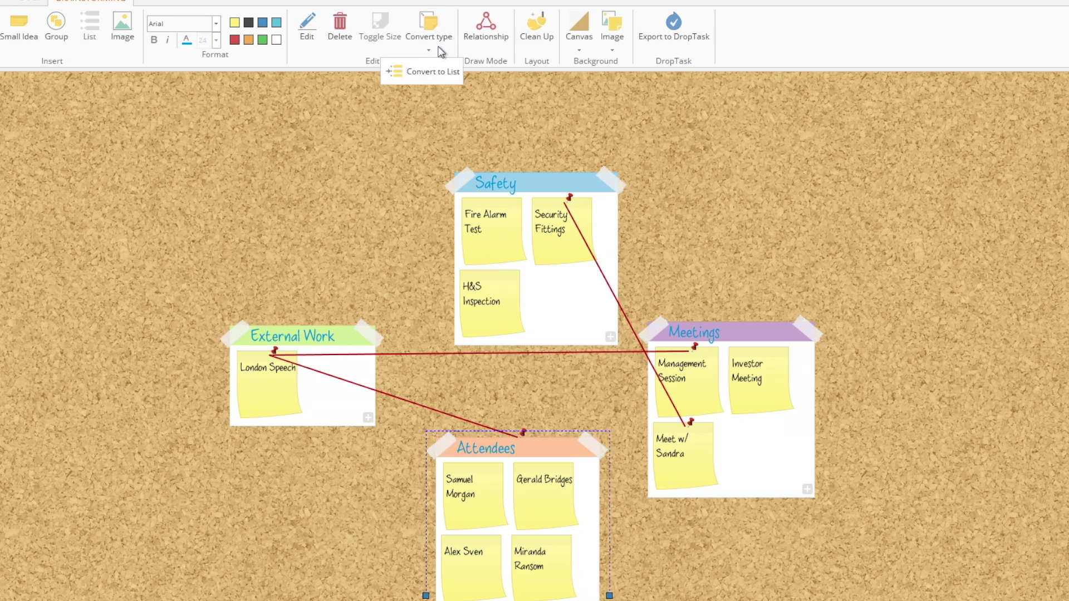
{"action": "left_click", "coordinate": [435, 83]}
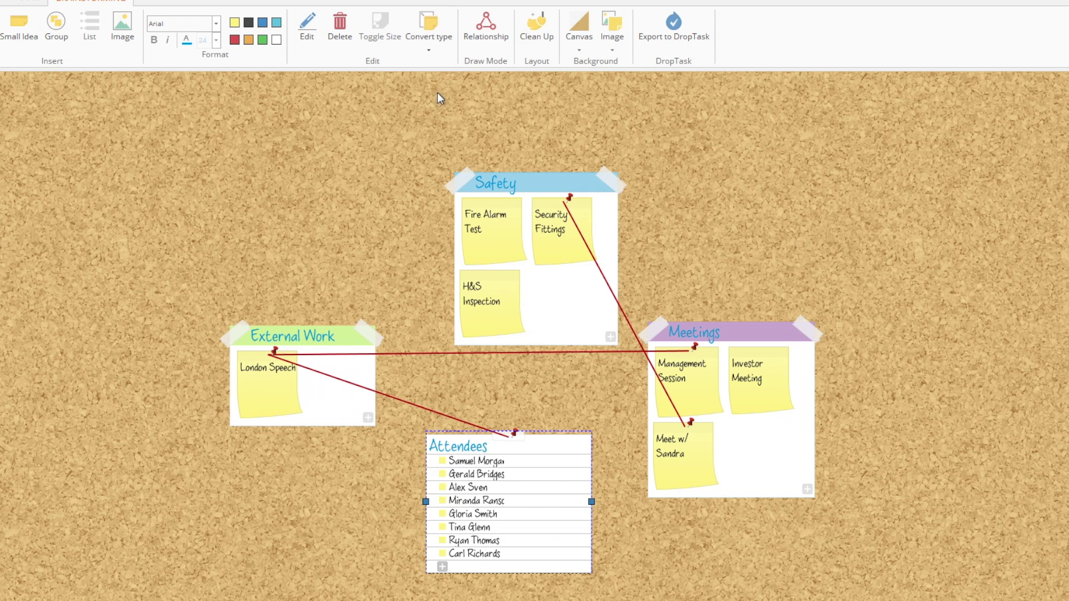
{"action": "left_click", "coordinate": [437, 98]}
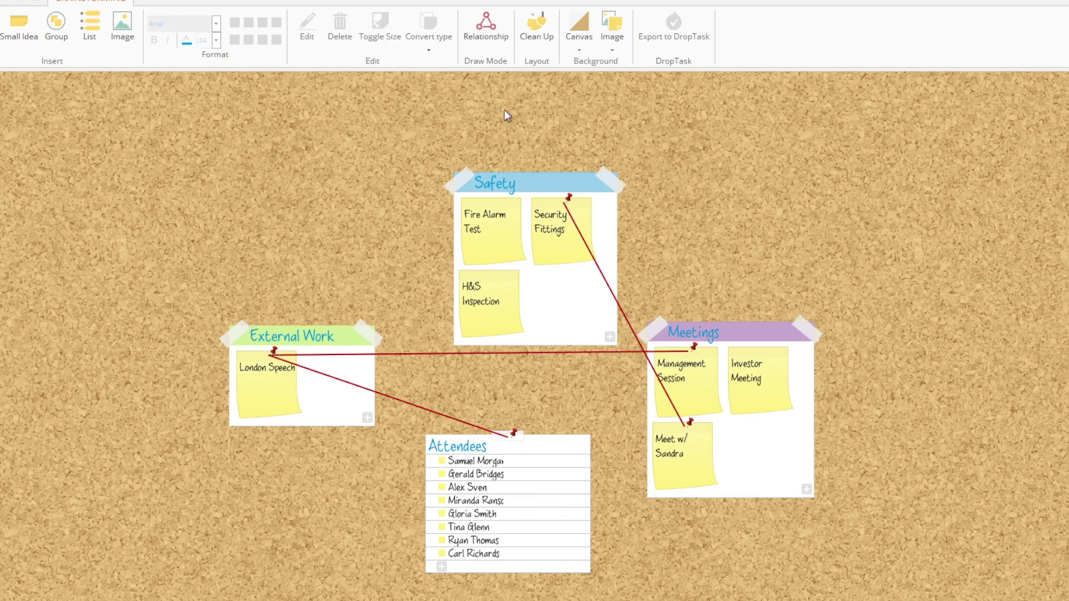
Search the image library for 'london' and add Big Ben to External Work.
{"action": "left_click", "coordinate": [322, 329]}
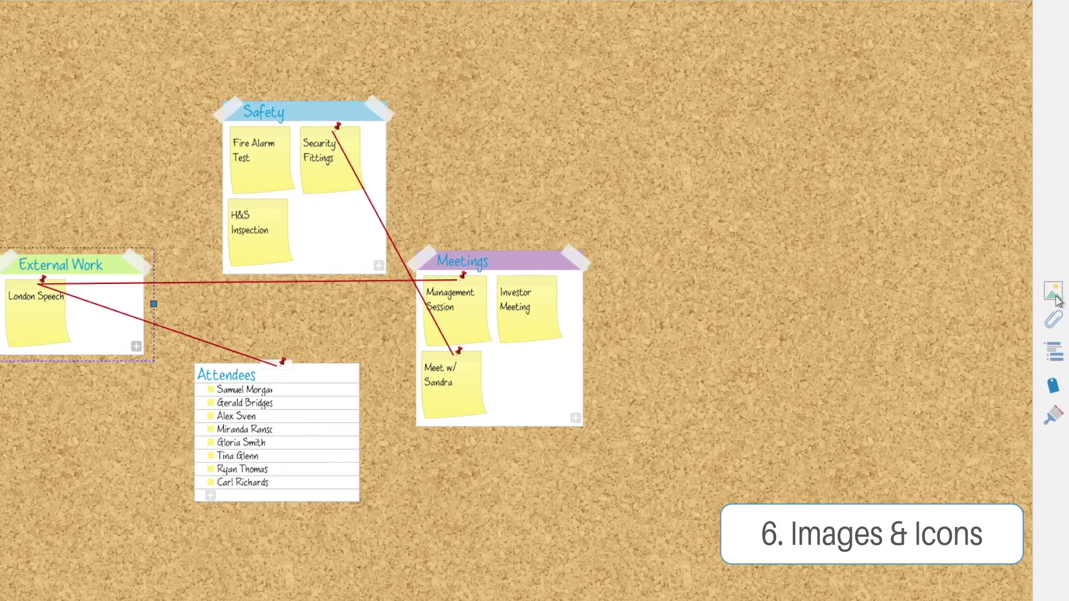
{"action": "left_click", "coordinate": [1055, 295]}
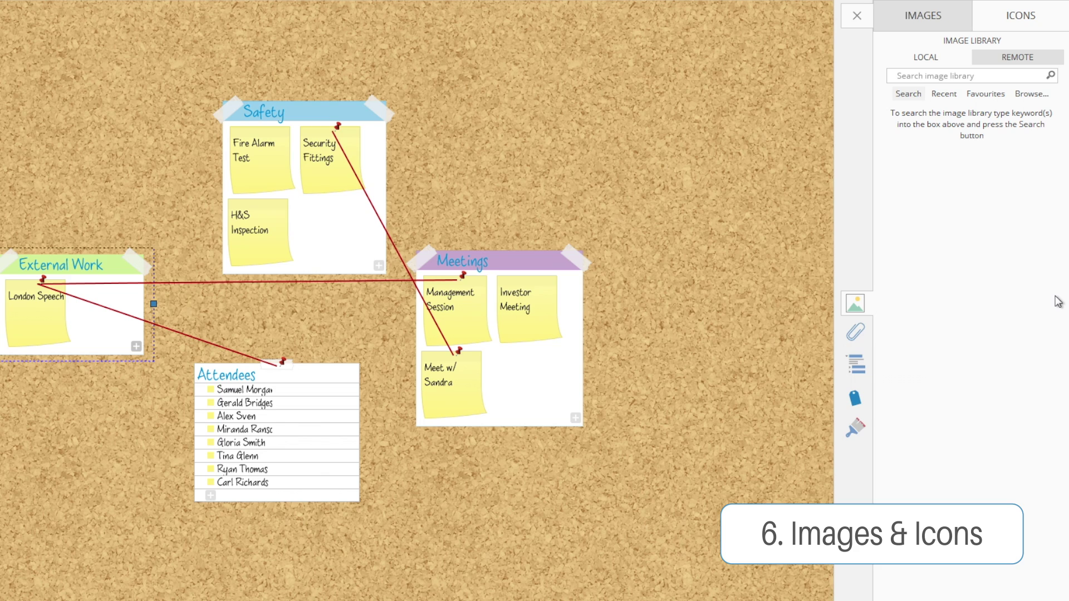
{"action": "left_click", "coordinate": [958, 76]}
{"action": "key", "text": "Return"}
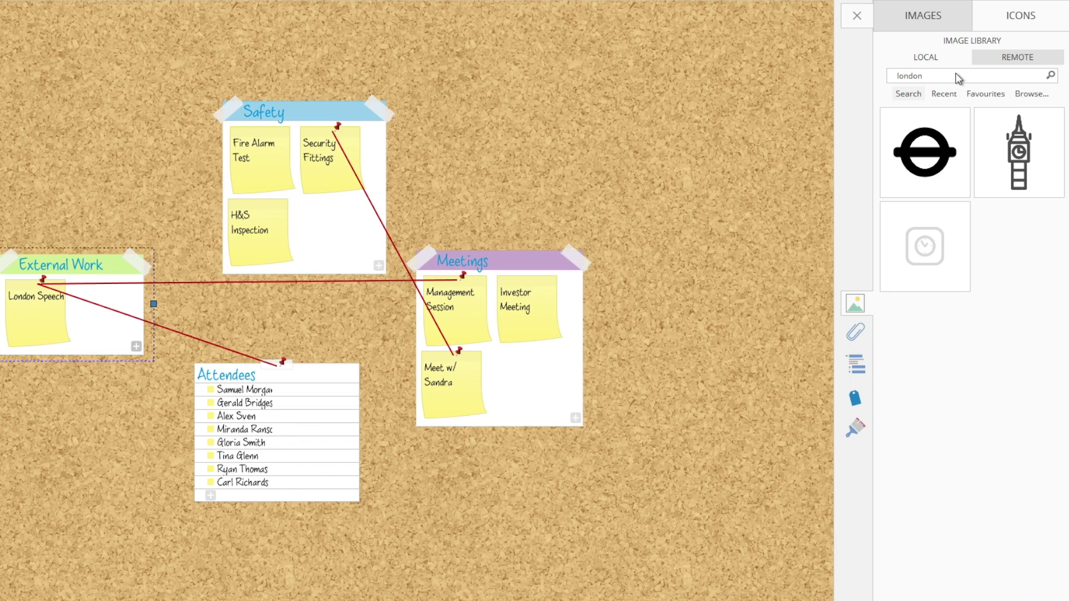
{"action": "left_click", "coordinate": [1002, 146]}
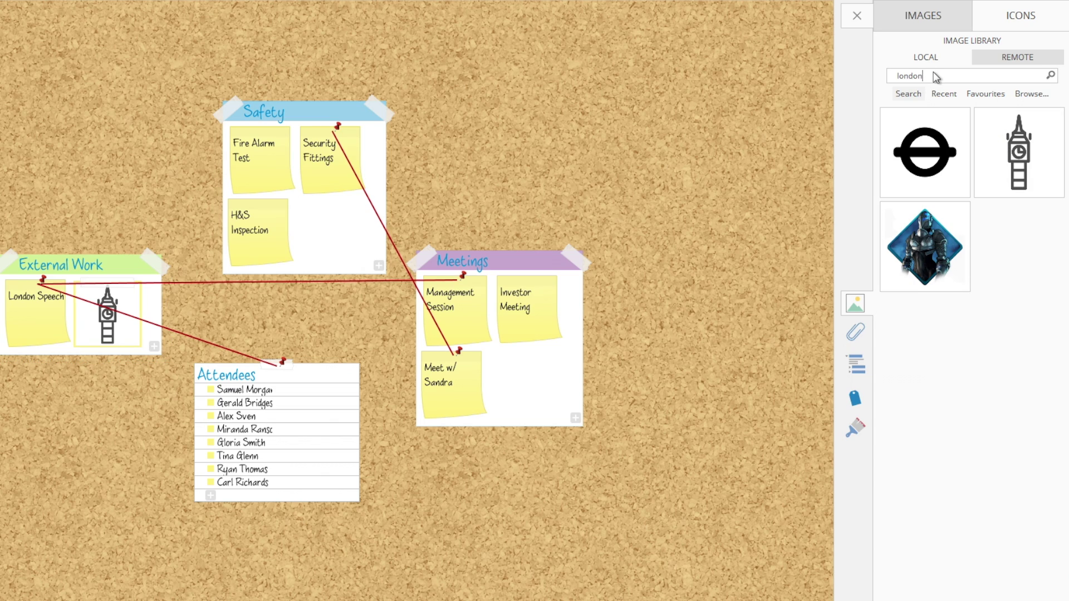
Search images for 'safety' and place the fire-extinguisher picture on the board.
{"action": "left_click_drag", "start_coordinate": [938, 76], "coordinate": [859, 74]}
{"action": "type", "text": "safety"}
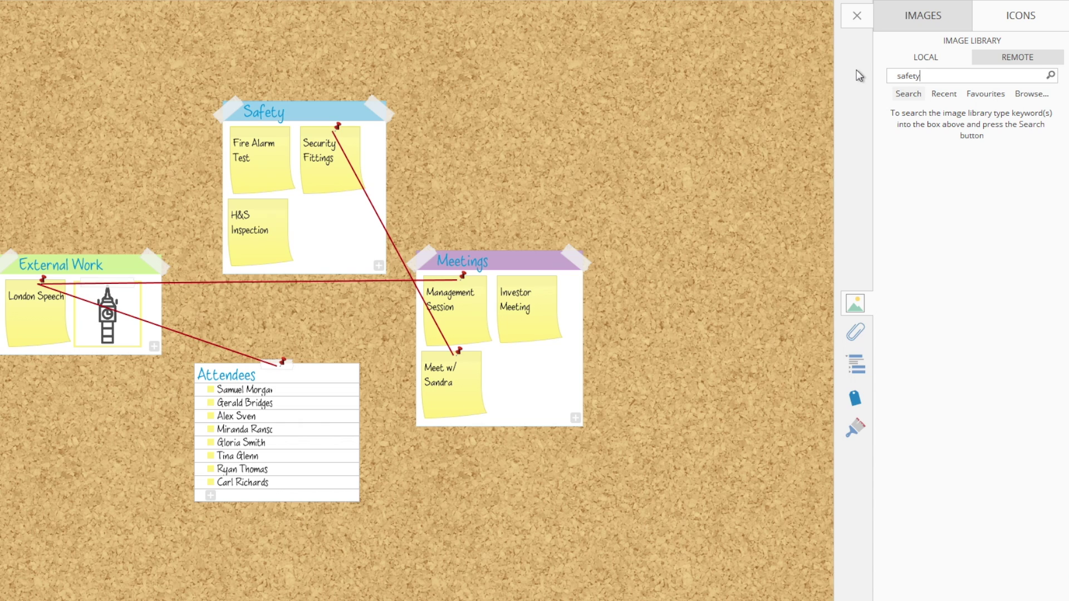
{"action": "key", "text": "Return"}
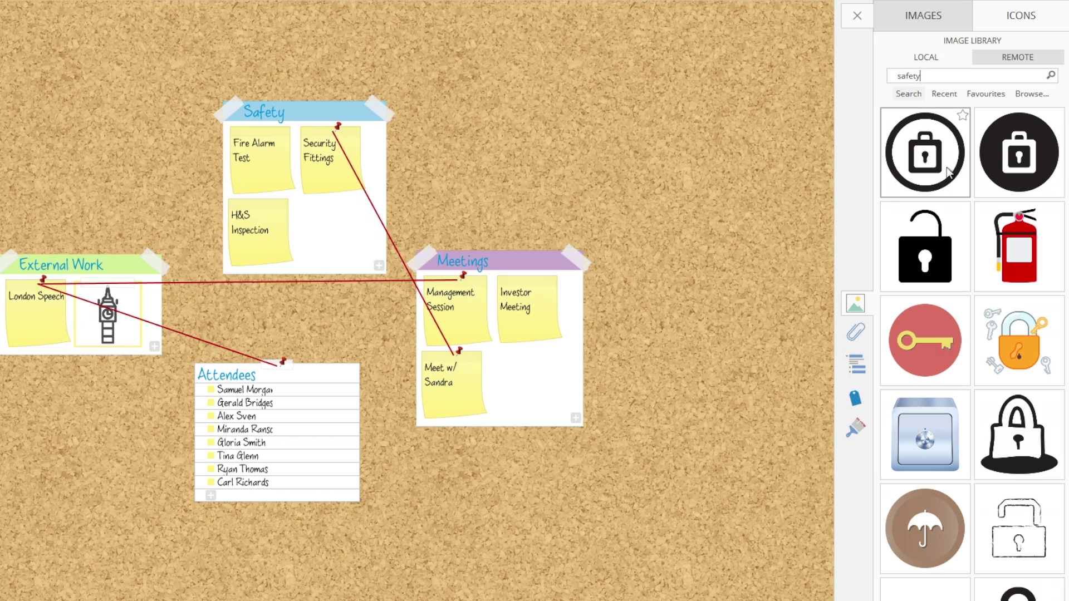
{"action": "left_click", "coordinate": [1009, 241]}
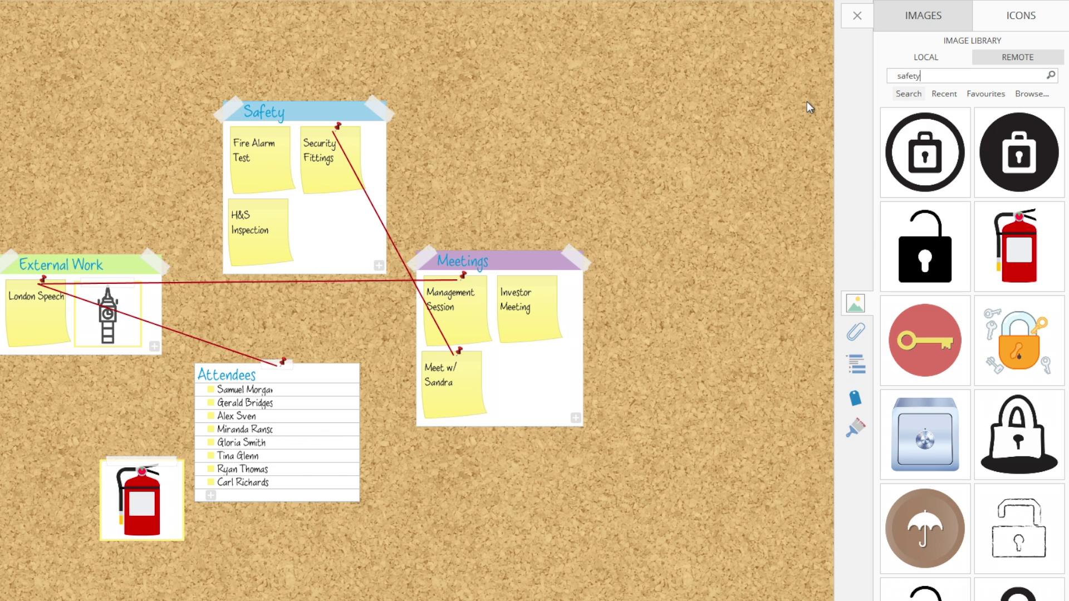
{"action": "left_click", "coordinate": [858, 17]}
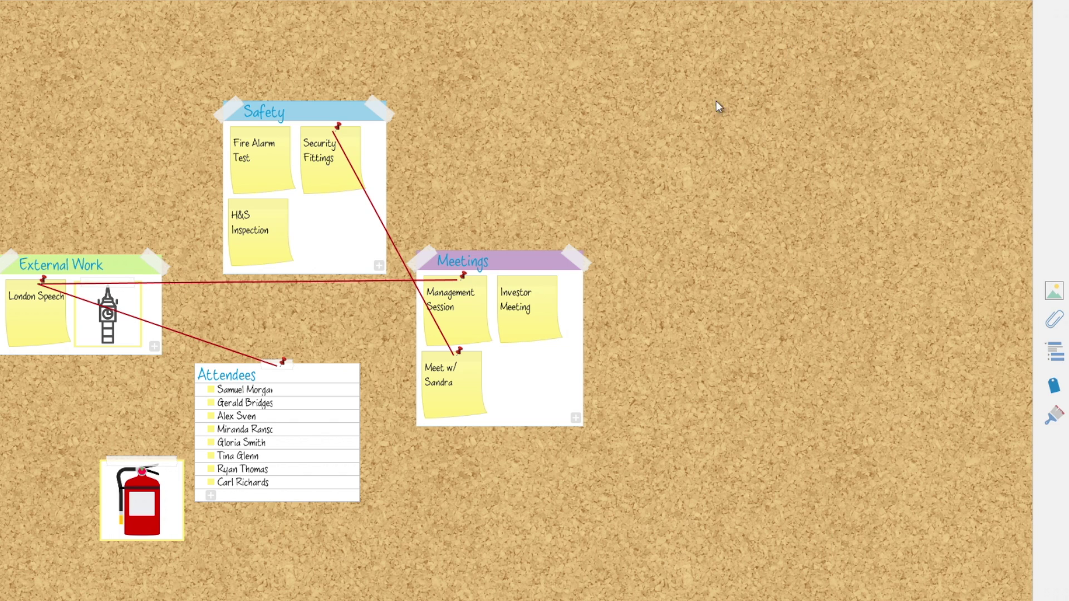
Move the fire-extinguisher card beside Safety and link it to the Safety group.
{"action": "left_click_drag", "start_coordinate": [139, 480], "coordinate": [467, 164]}
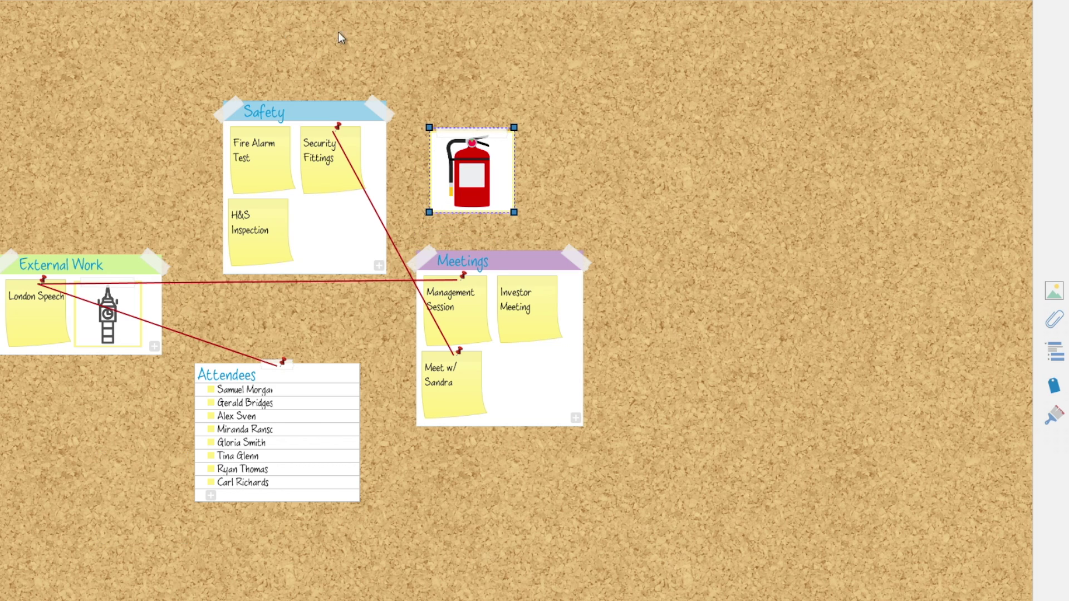
{"action": "left_click_drag", "start_coordinate": [470, 135], "coordinate": [340, 114]}
{"action": "left_click", "coordinate": [155, 120]}
{"action": "left_click", "coordinate": [1024, 17]}
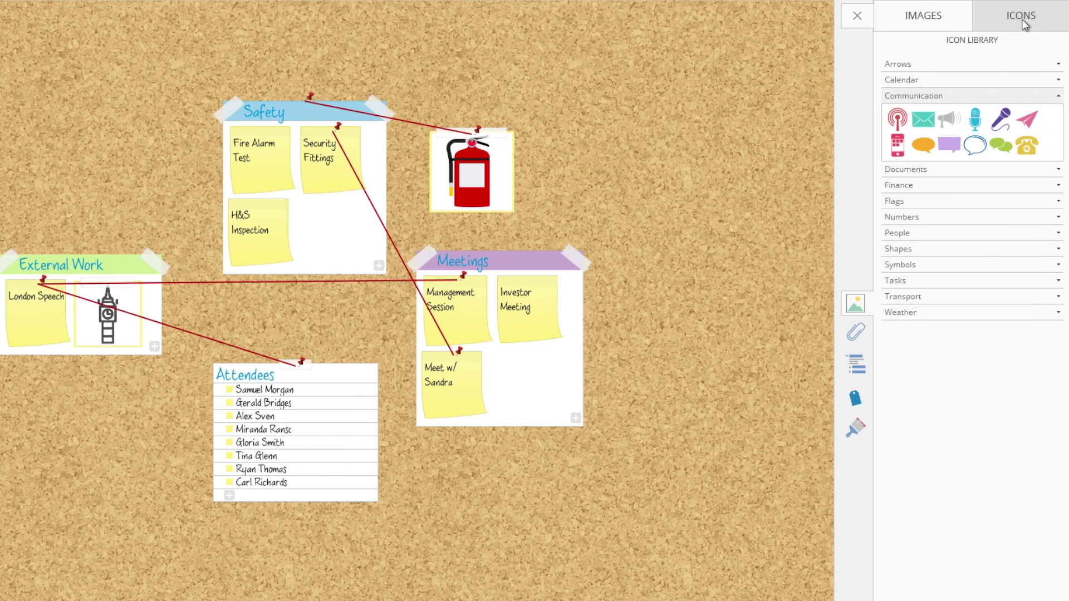
Put chat icons on Investor Meeting and Management Session, and a phone icon on the lower meeting note.
{"action": "left_click", "coordinate": [31, 325]}
{"action": "left_click", "coordinate": [563, 332]}
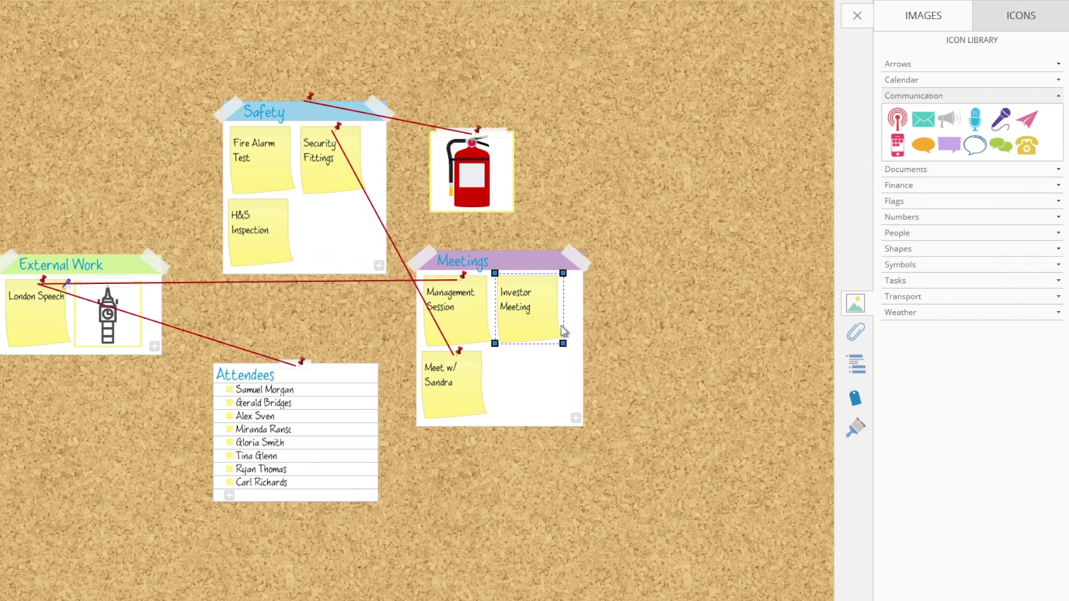
{"action": "left_click", "coordinate": [1002, 144]}
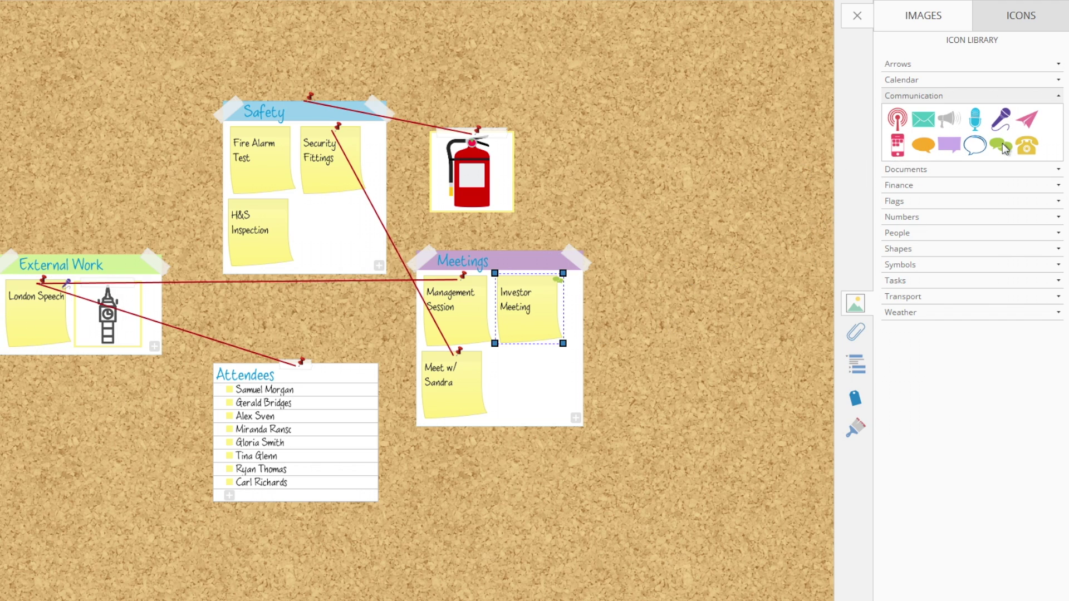
{"action": "left_click", "coordinate": [478, 326]}
{"action": "left_click", "coordinate": [993, 151]}
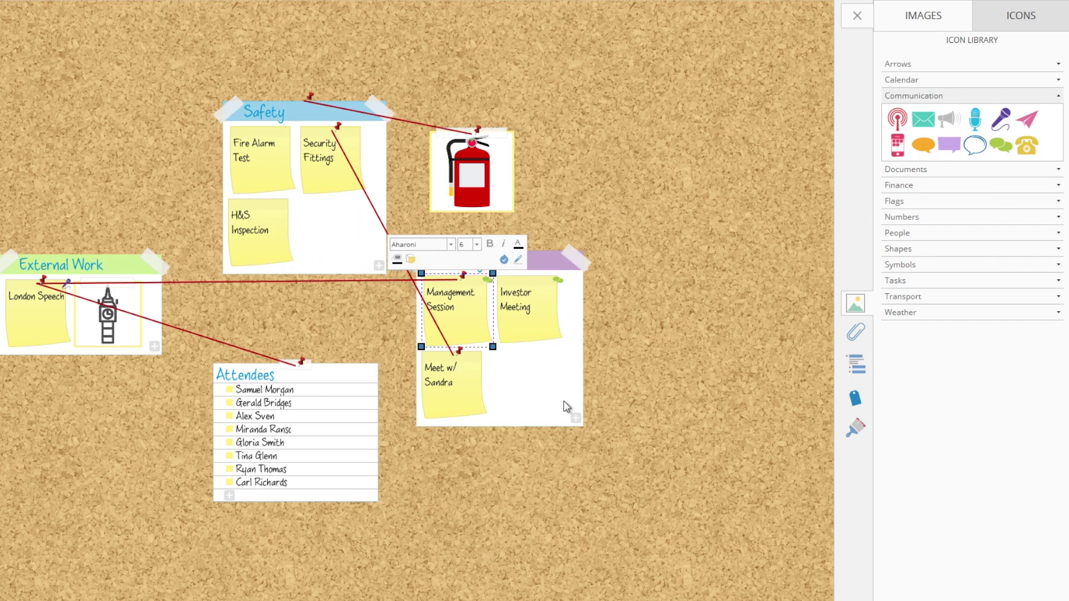
{"action": "left_click", "coordinate": [473, 398]}
{"action": "left_click", "coordinate": [897, 146]}
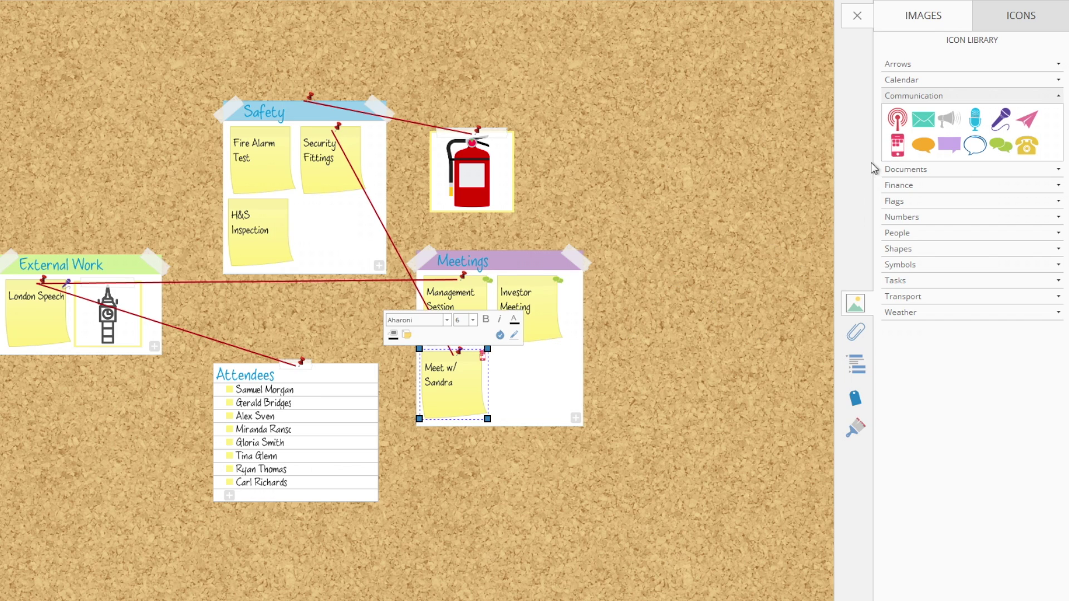
{"action": "left_click", "coordinate": [727, 216]}
Add a People group icon to the Attendees list, then select the lower meeting note's formatting options.
{"action": "left_click", "coordinate": [255, 379]}
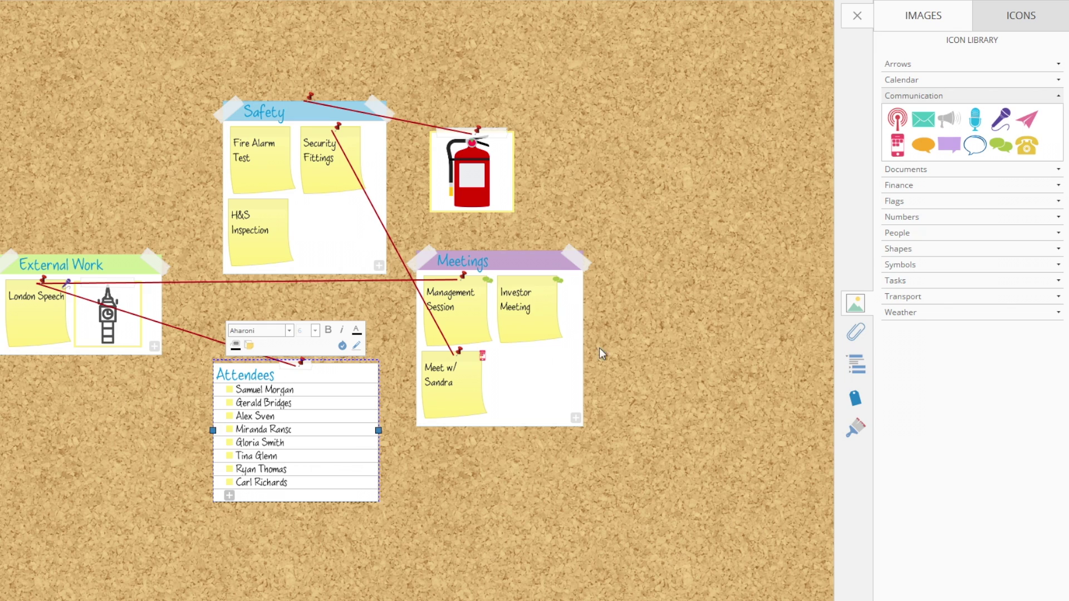
{"action": "left_click", "coordinate": [924, 233]}
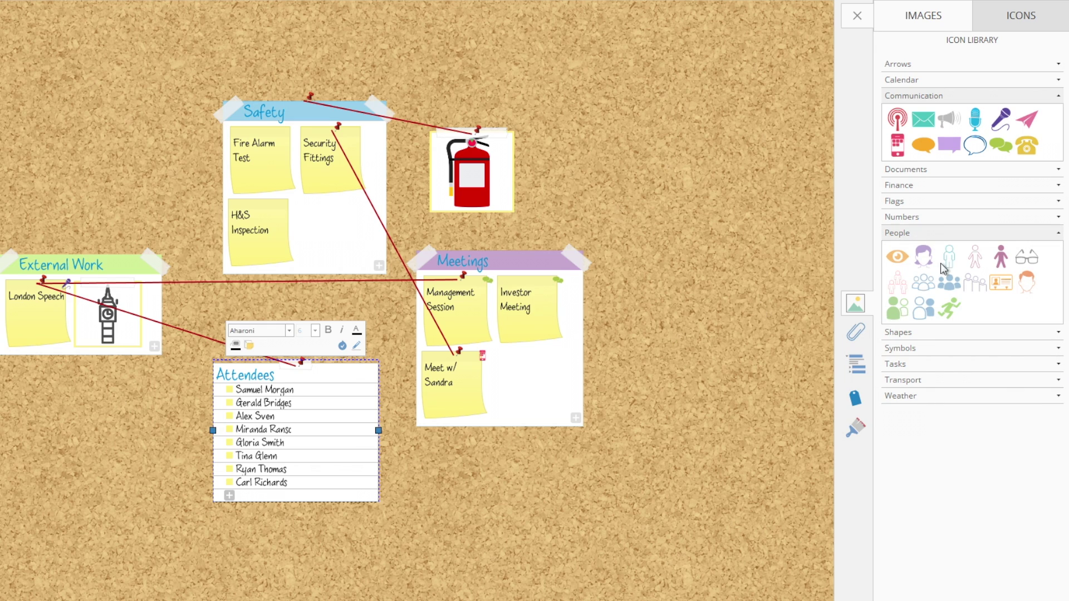
{"action": "left_click", "coordinate": [948, 282]}
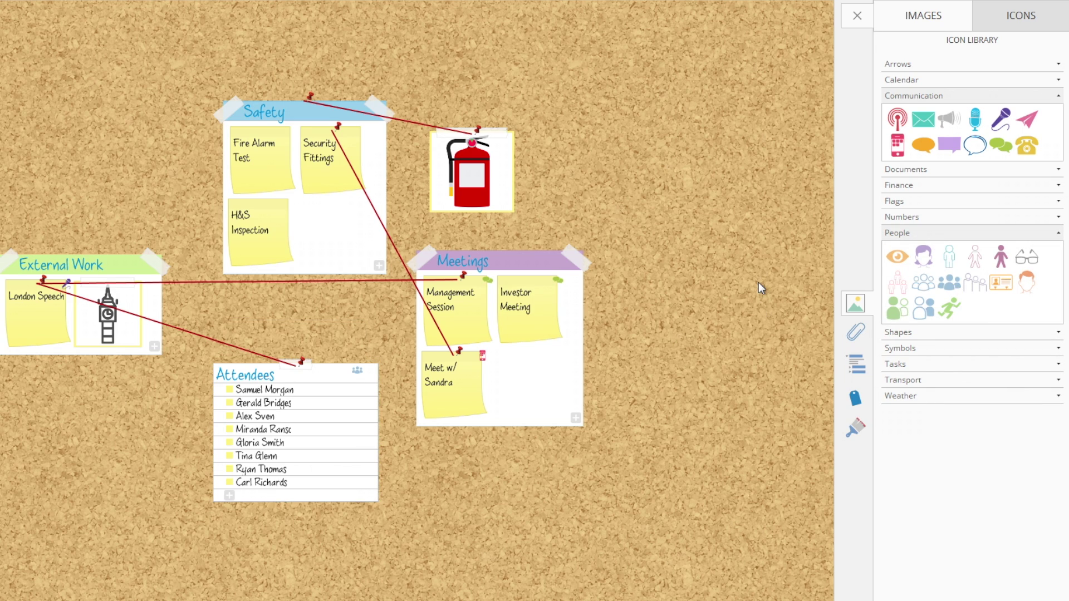
{"action": "left_click", "coordinate": [468, 390]}
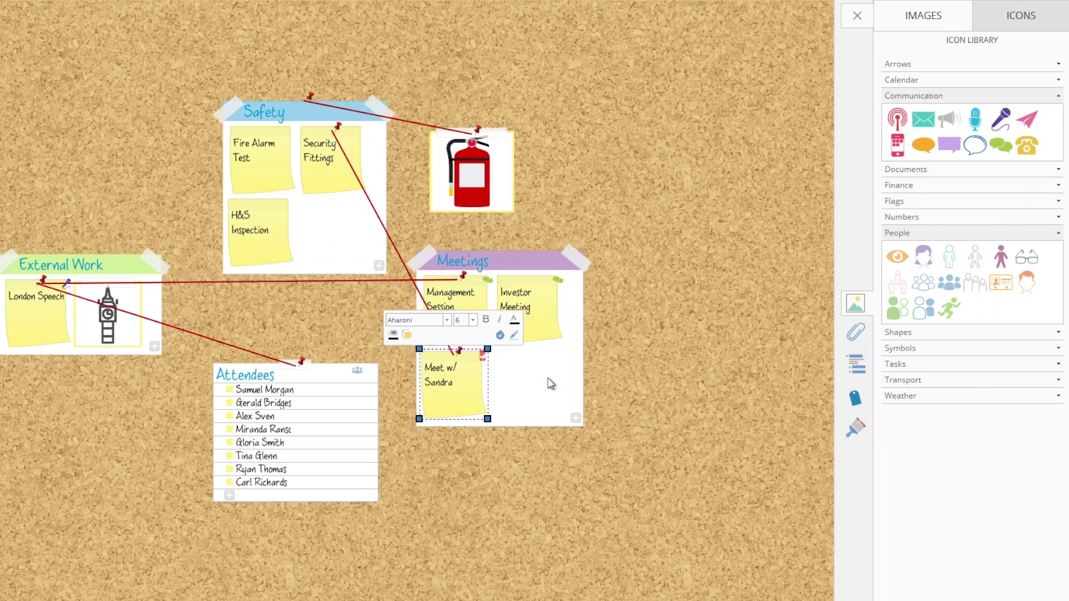
{"action": "left_click", "coordinate": [855, 429]}
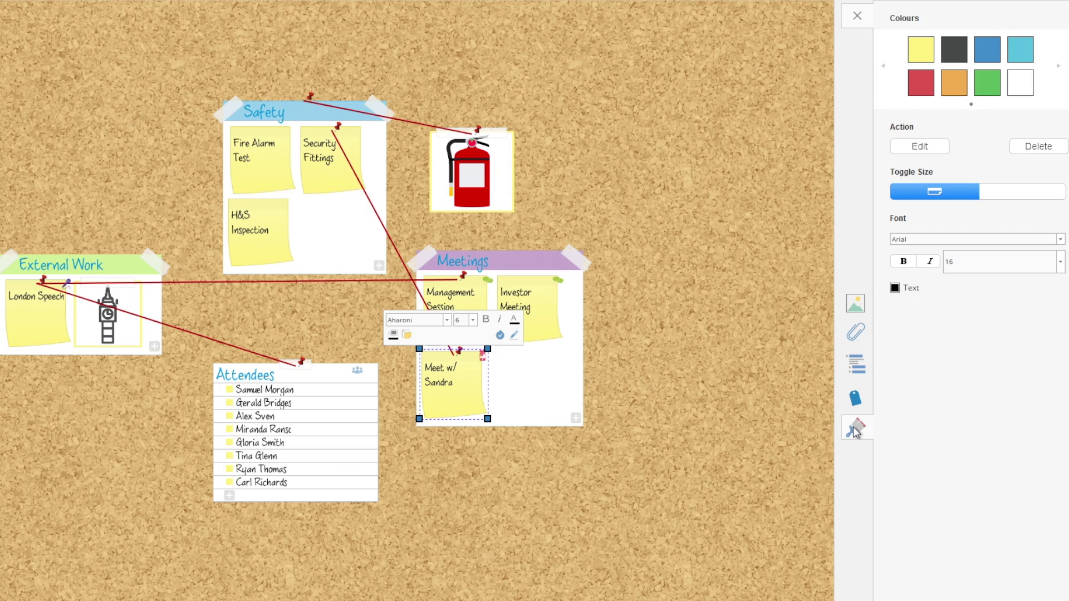
Colour the lower meeting note light blue, shrink the pink meeting note, and close the formatting options.
{"action": "left_click", "coordinate": [987, 51]}
{"action": "left_click", "coordinate": [1016, 54]}
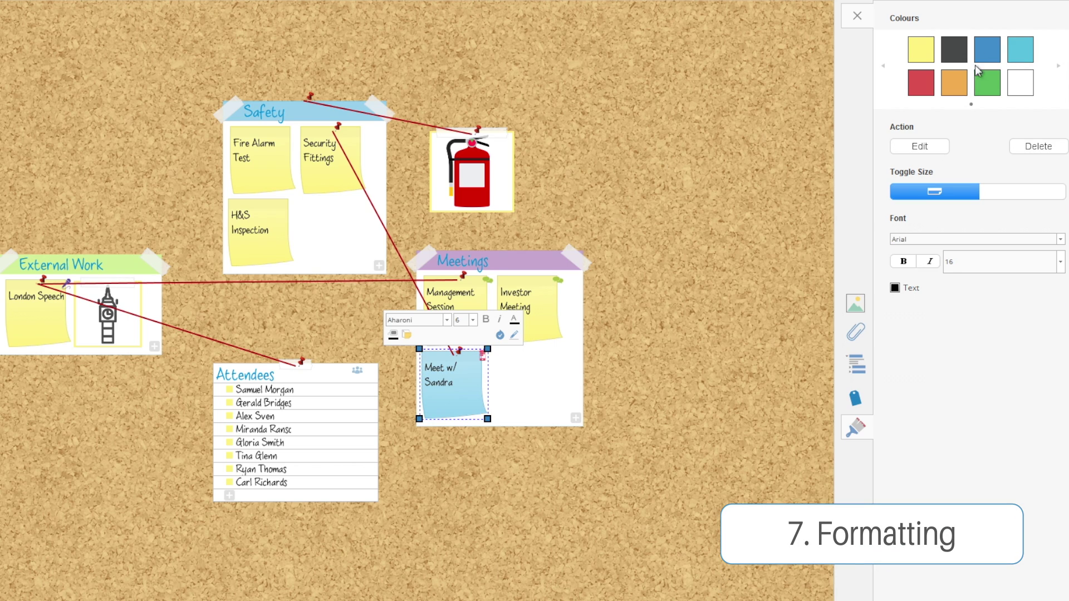
{"action": "left_click", "coordinate": [1000, 190]}
{"action": "left_click", "coordinate": [947, 190]}
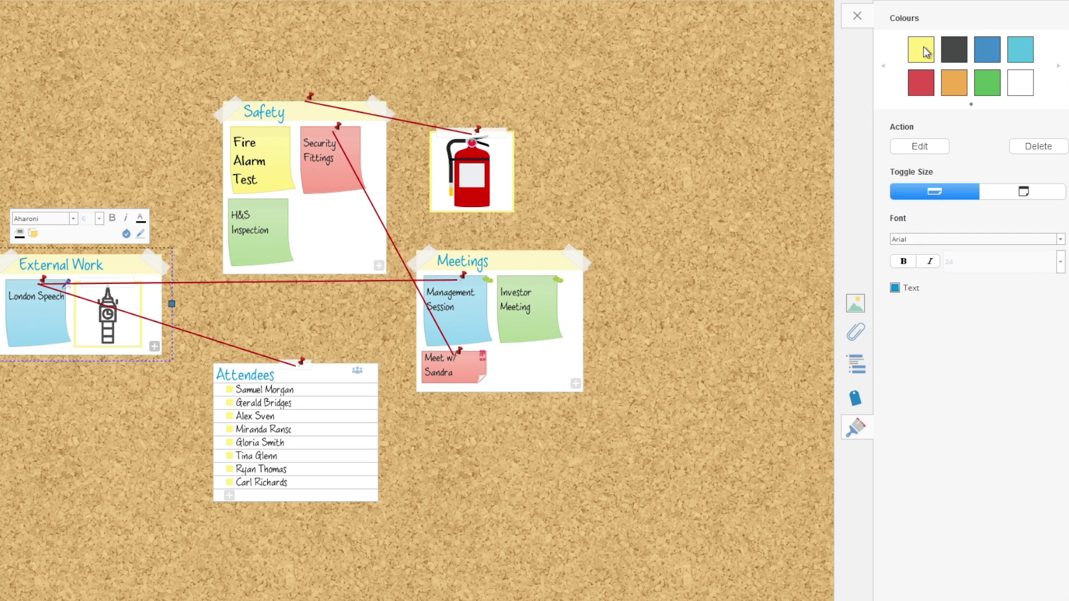
{"action": "left_click", "coordinate": [790, 313]}
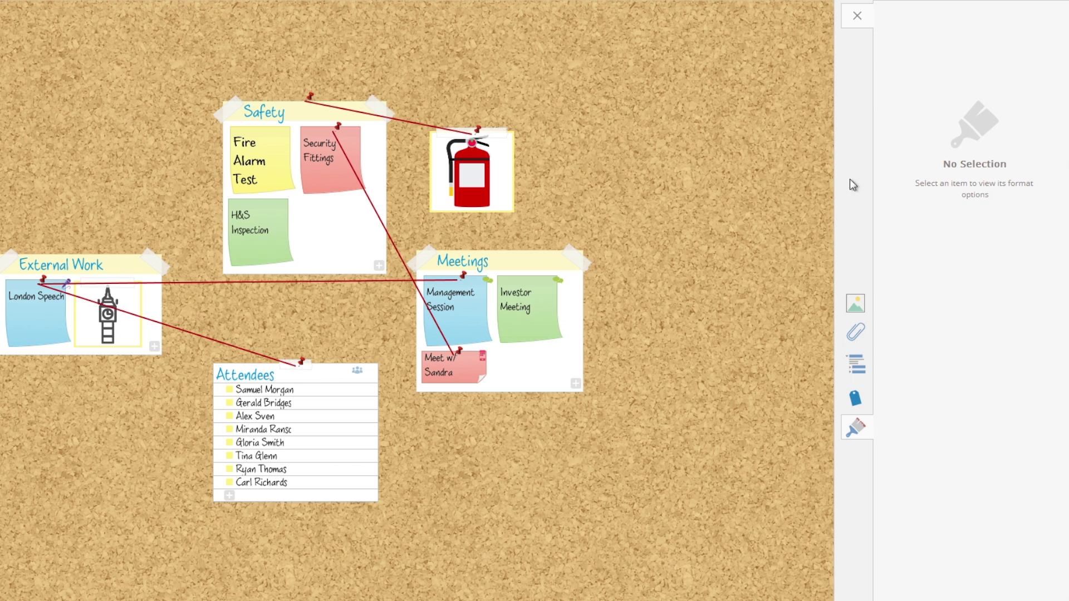
{"action": "left_click", "coordinate": [858, 16]}
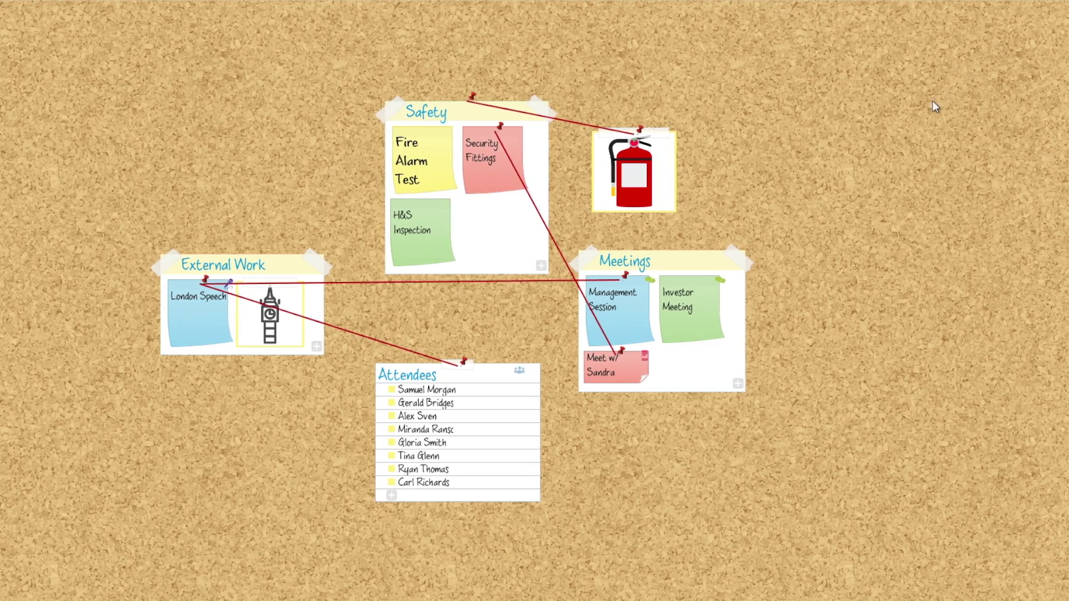